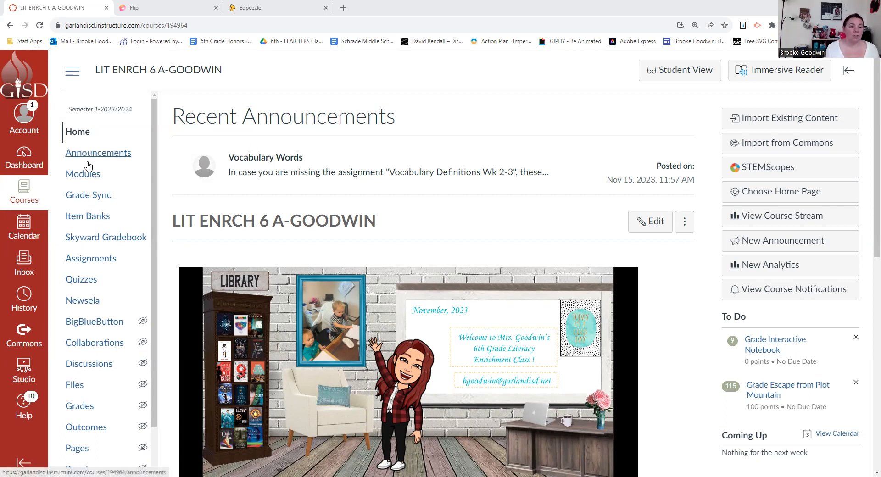
In the course modules, add the quiz "What to do with Fido Question 4" to the CY 2 | WK 5 module, indented 1 level.
left_click(78, 174)
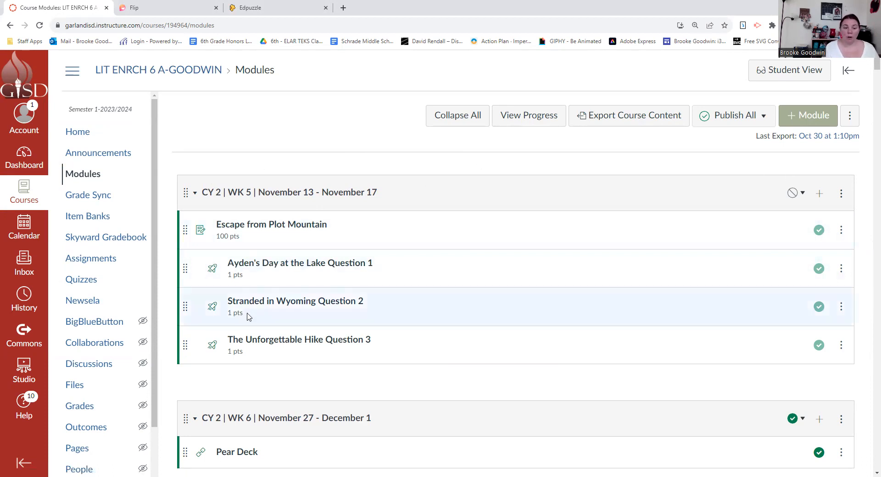
scroll(482, 423, "down", 1)
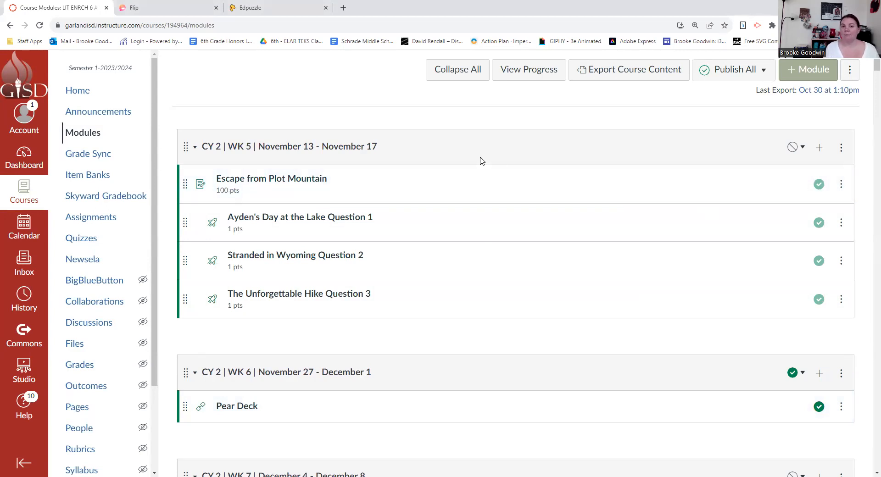
left_click(820, 150)
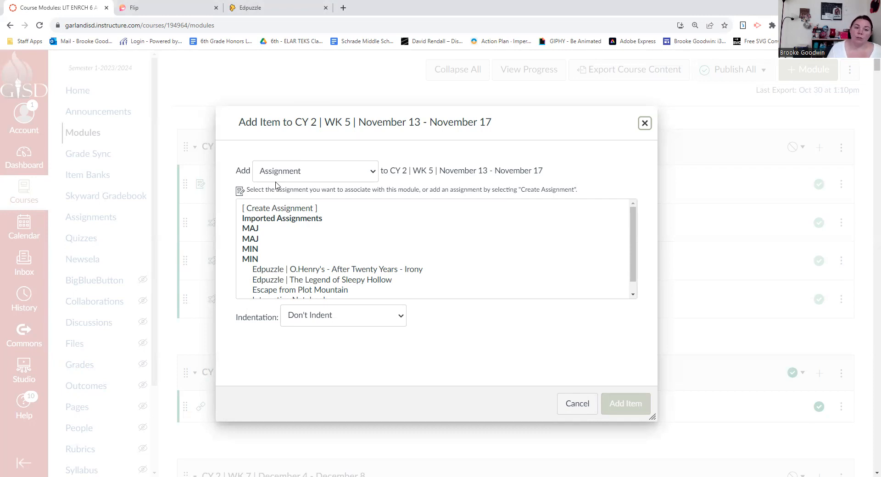
left_click(329, 178)
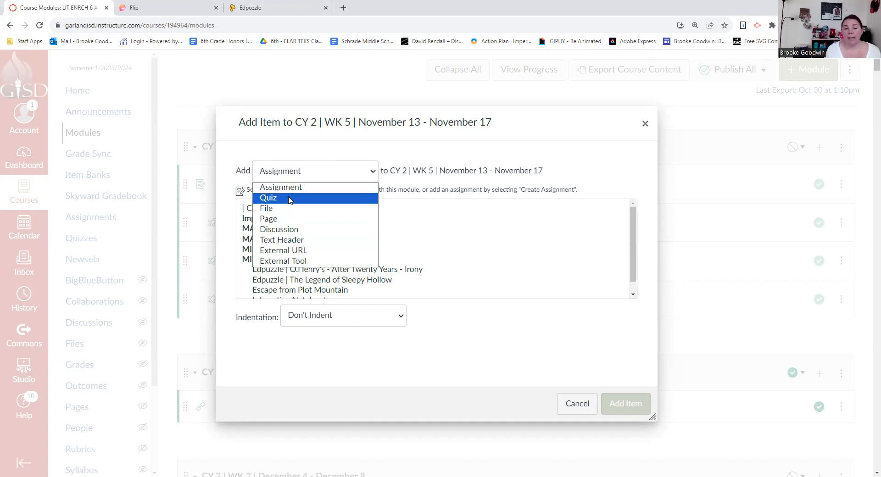
left_click(290, 199)
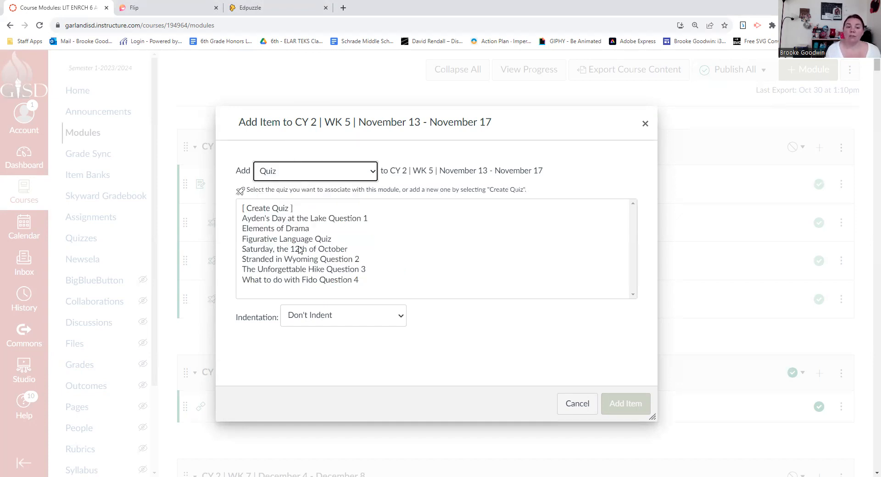
left_click(281, 281)
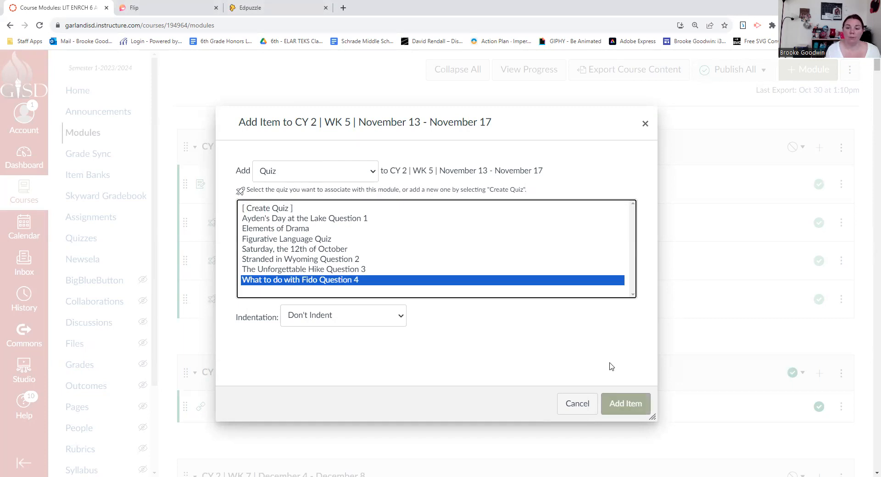
left_click(316, 320)
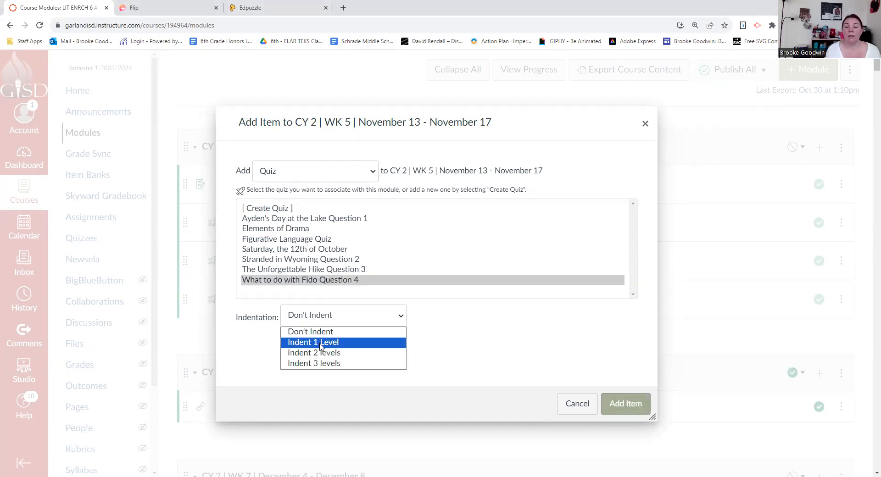
left_click(320, 343)
left_click(626, 404)
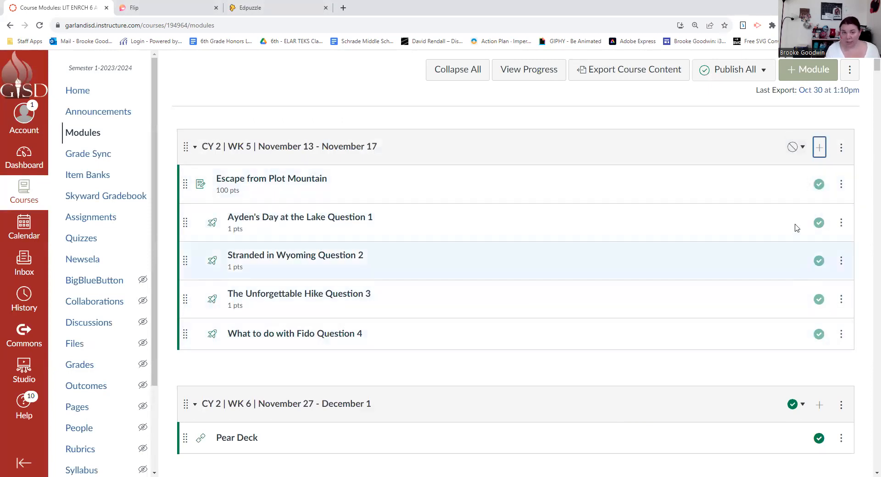
Publish the CY 2 | WK 5 module with all its items, and unpublish the module and items again.
left_click(799, 152)
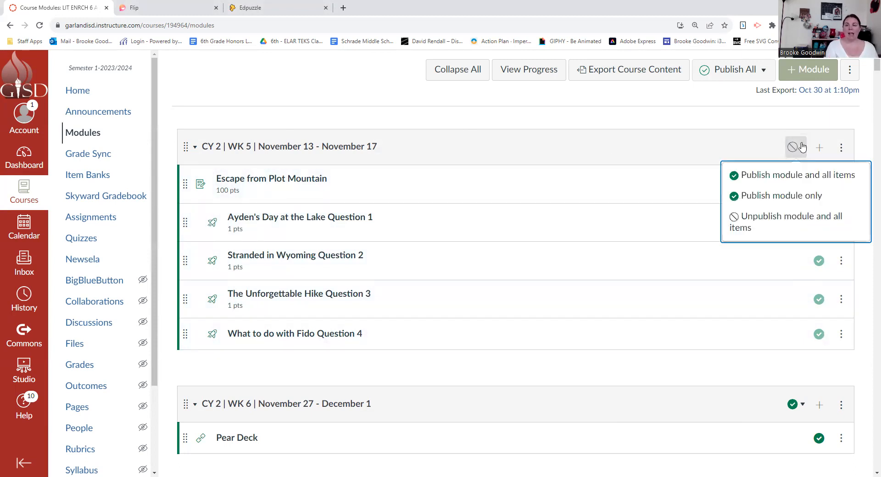
left_click(799, 175)
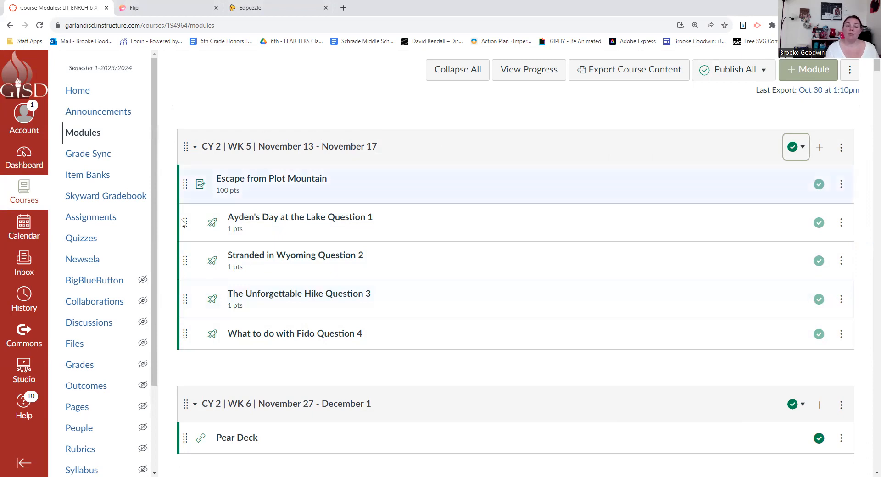
left_click(794, 147)
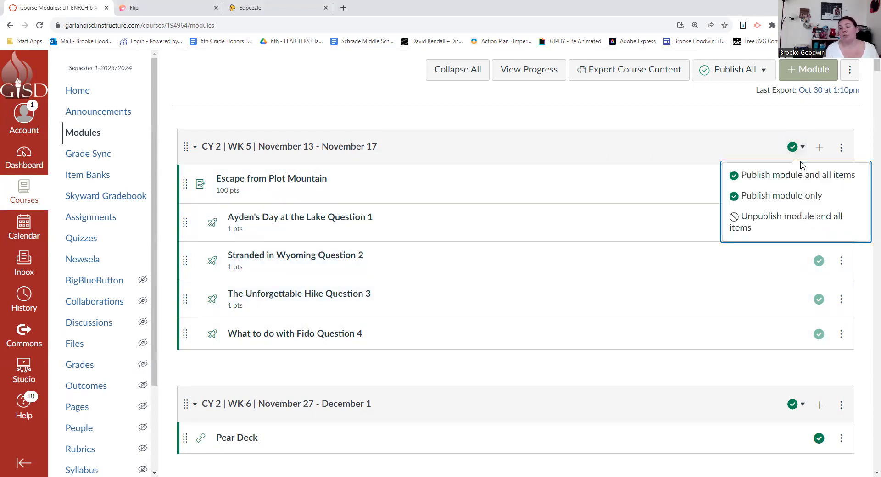
left_click(781, 220)
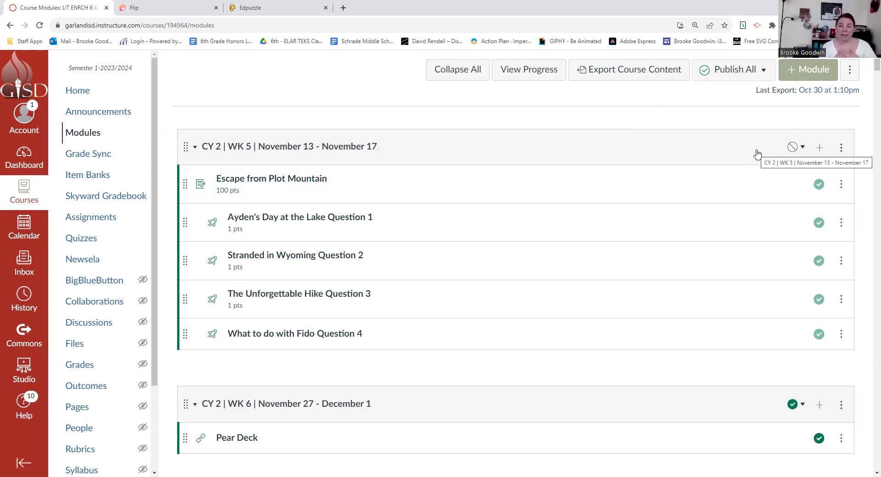
Move the CY 2 | WK 5 module to the end of the module list.
left_click(841, 147)
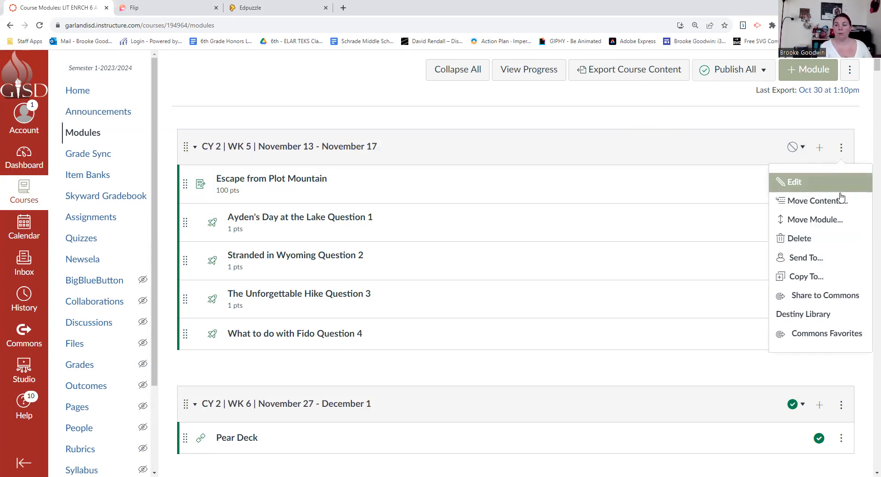
left_click(842, 220)
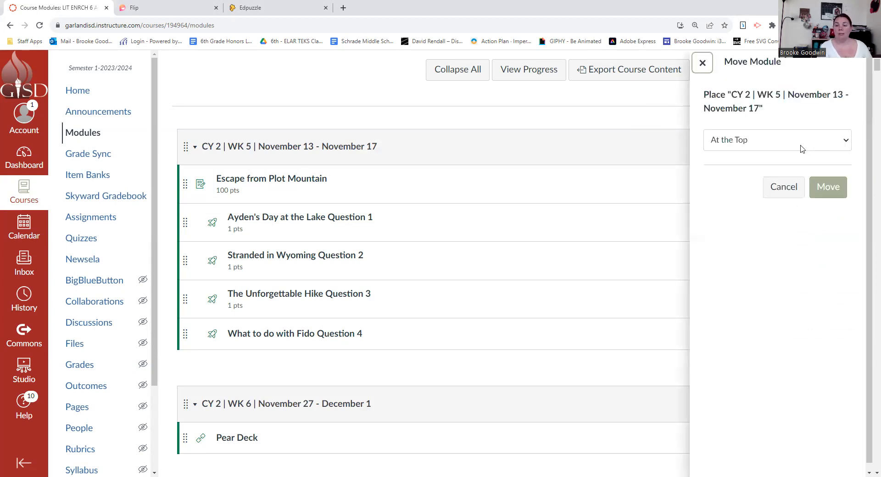
left_click(802, 149)
left_click(759, 189)
left_click(829, 187)
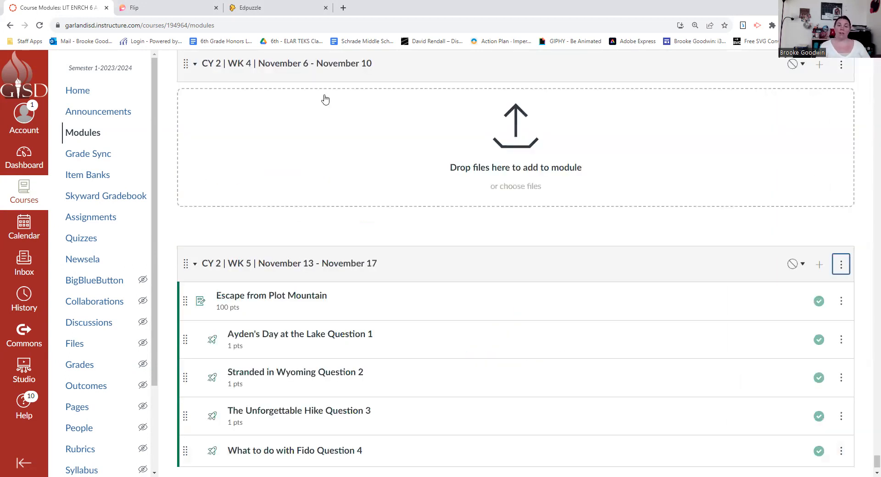
Open the external apps page in the course settings.
left_click_drag(877, 462, 877, 63)
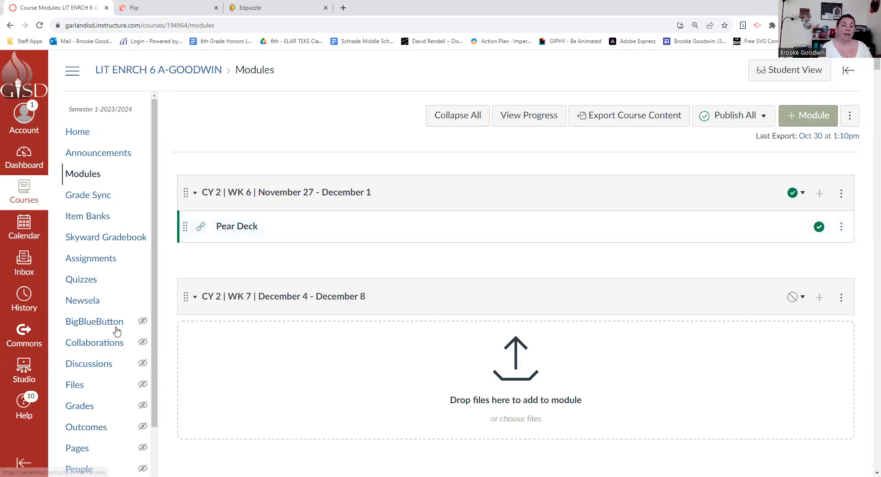
scroll(98, 467, "down", 3)
left_click(86, 467)
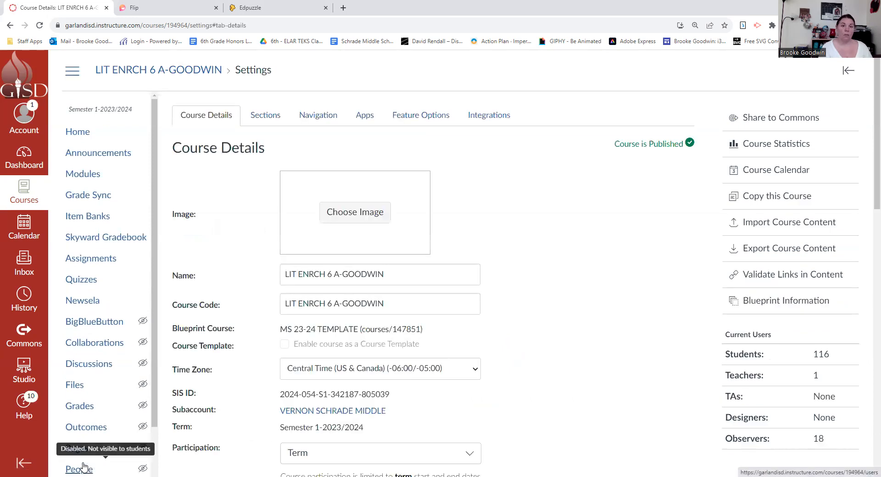
left_click(358, 116)
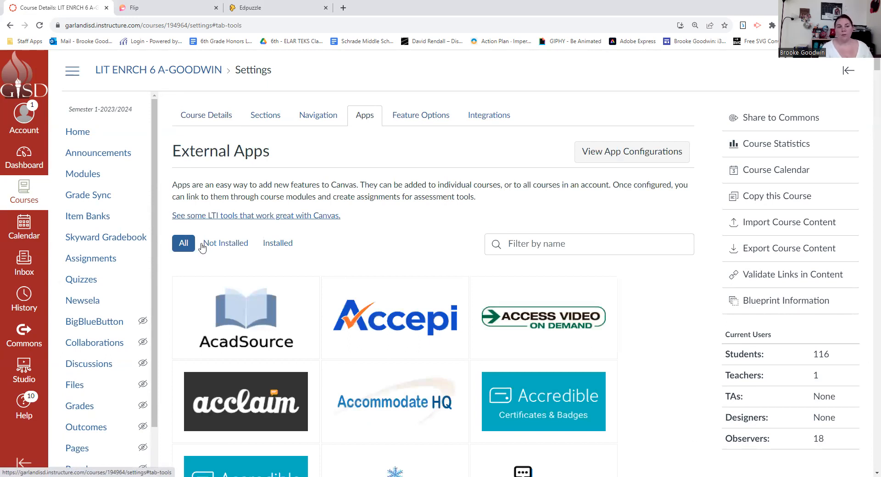
Look through the installed external apps and the catalogue of all available apps.
left_click(274, 246)
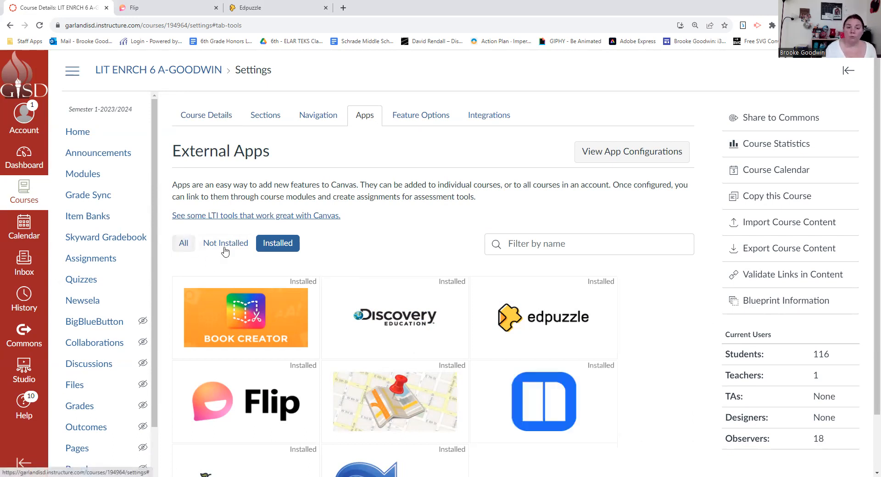
scroll(349, 280, "down", 1)
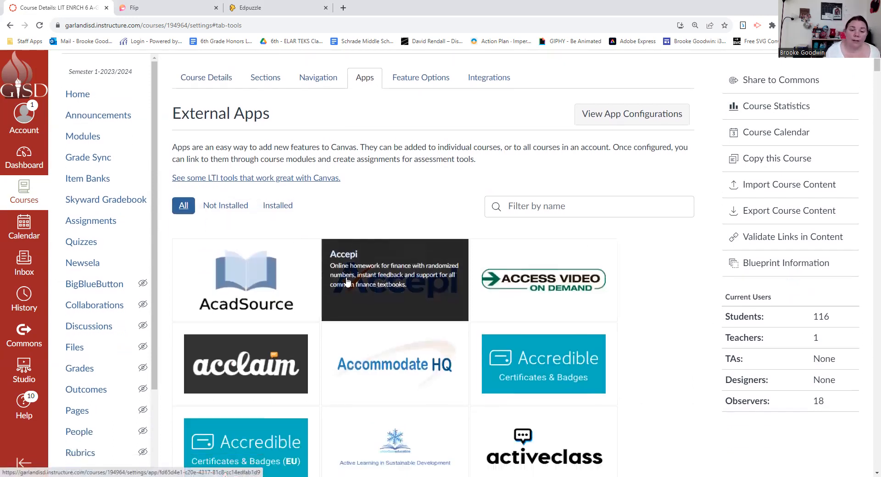
scroll(347, 282, "down", 1)
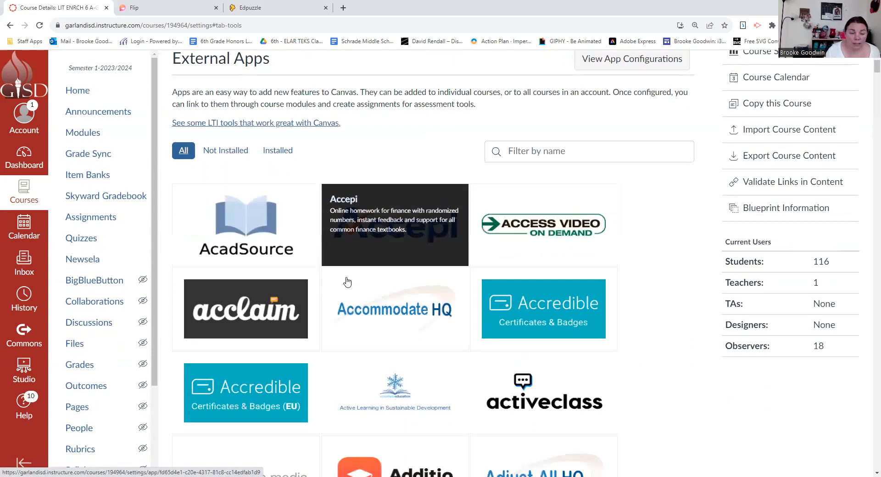
scroll(348, 281, "down", 1)
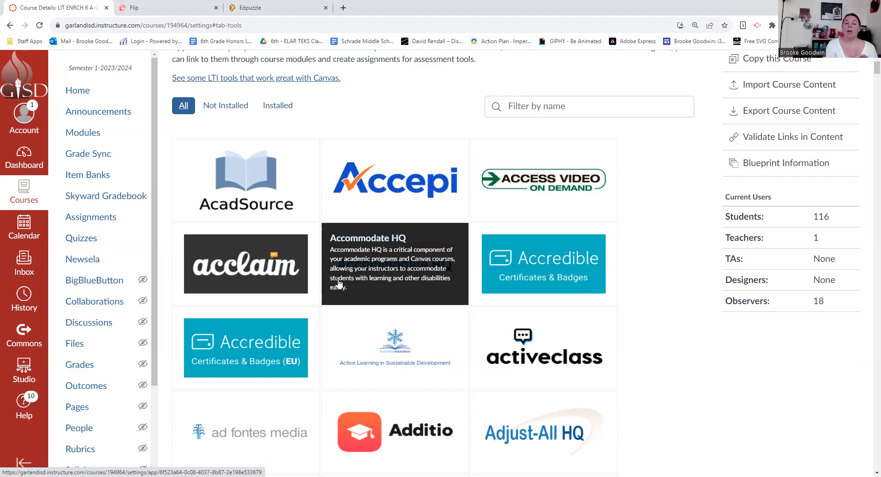
scroll(338, 284, "down", 2)
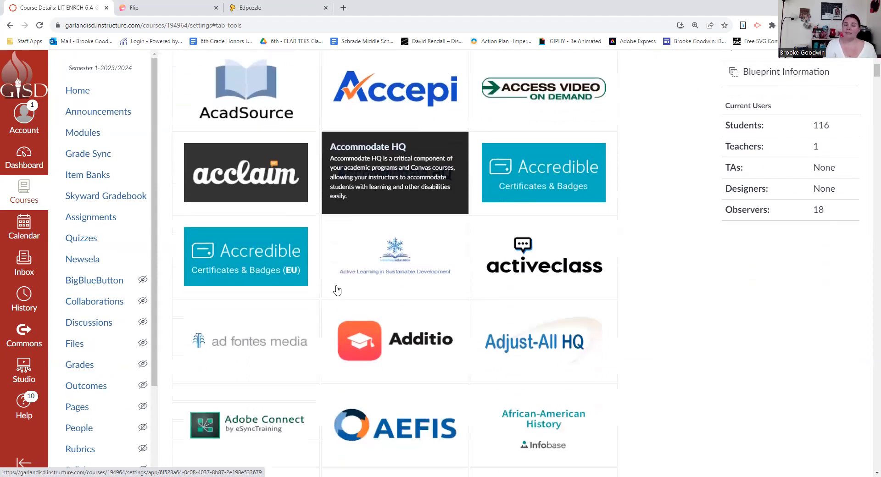
scroll(819, 301, "down", 1)
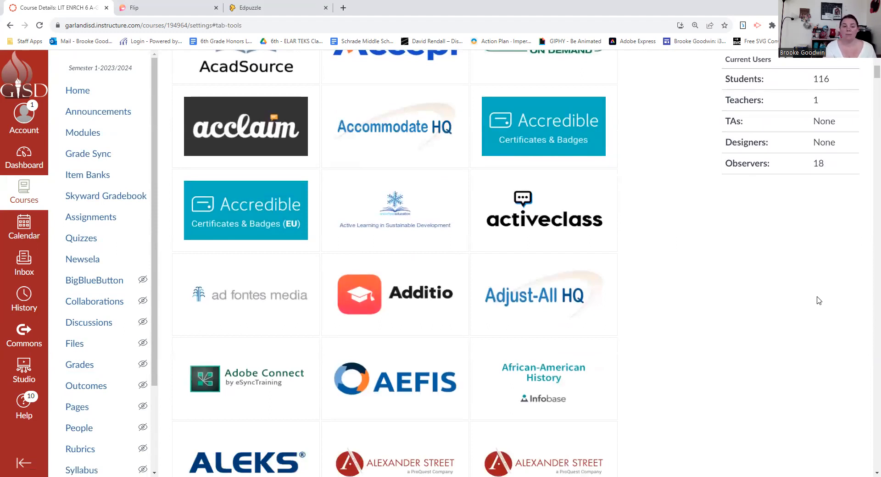
scroll(804, 293, "up", 6)
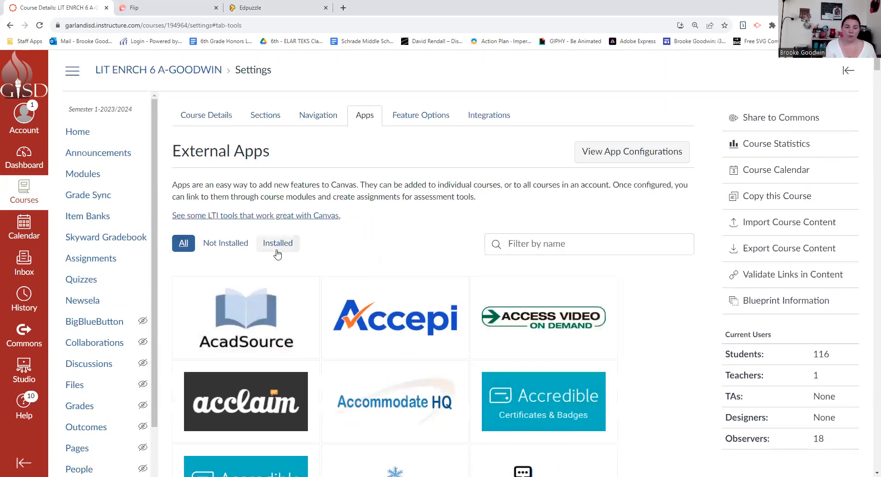
Show only the installed apps, open the Flip app's details and start adding the app to the course.
left_click(277, 244)
scroll(263, 388, "down", 1)
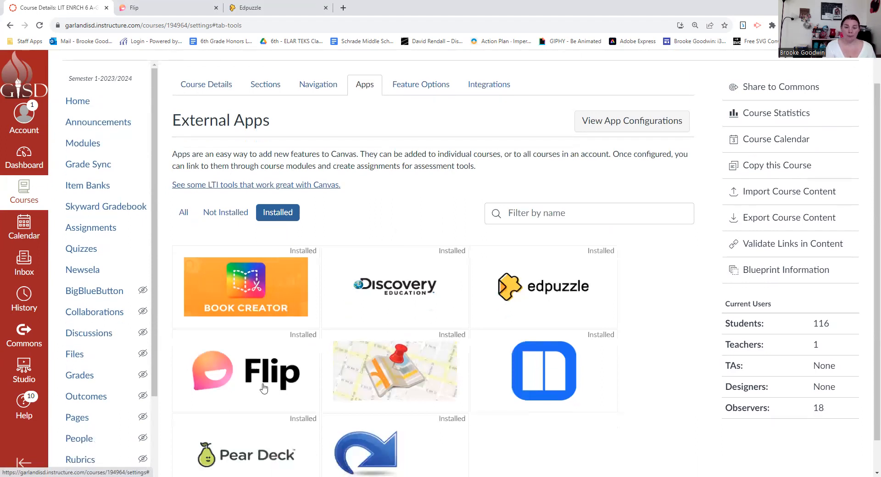
scroll(560, 283, "down", 1)
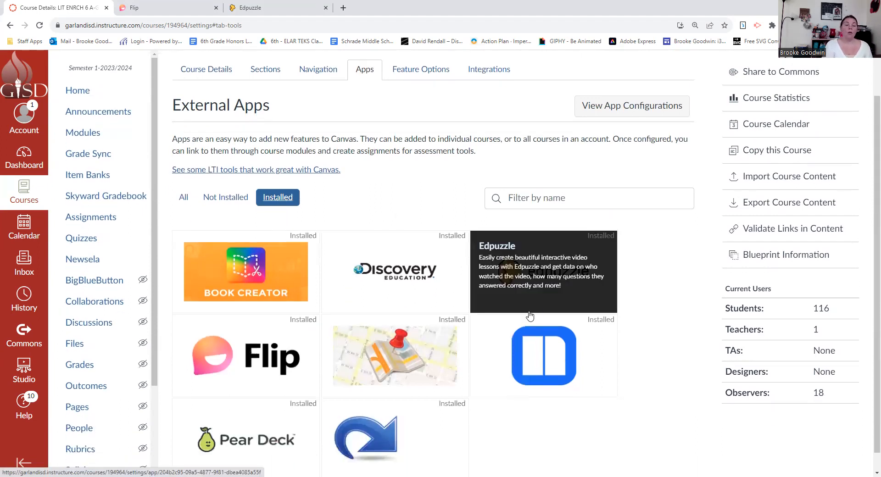
left_click(235, 388)
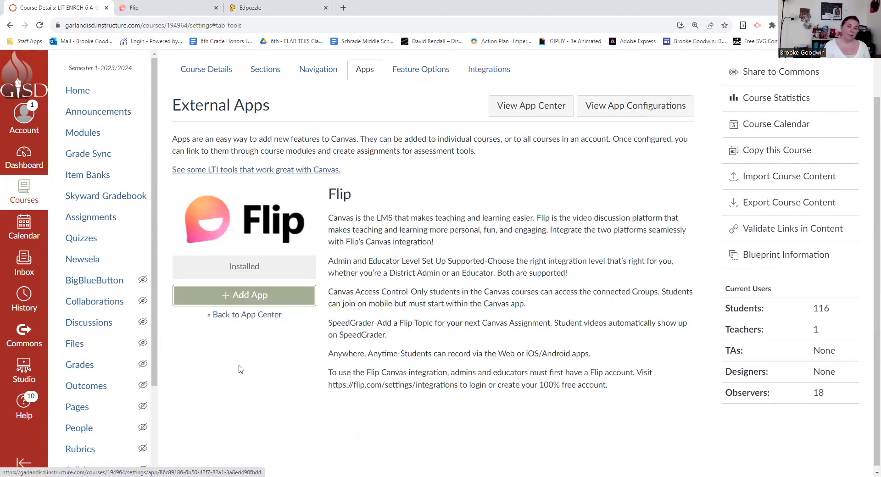
left_click(237, 299)
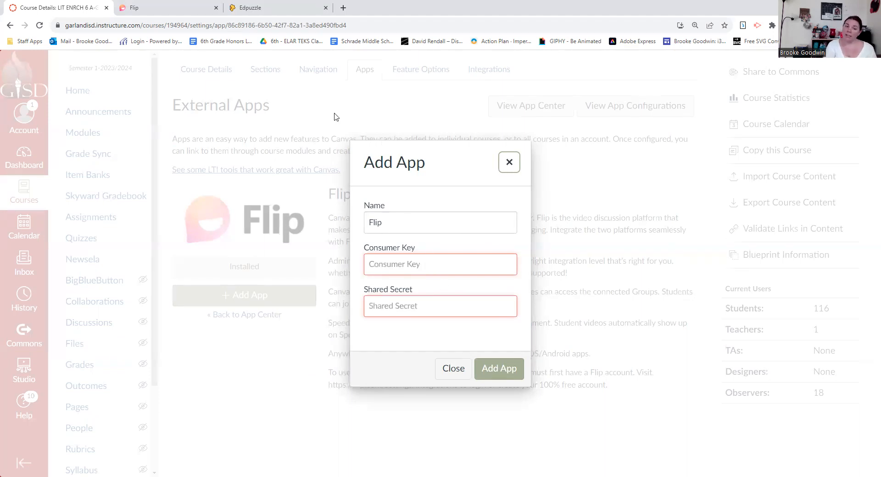
Switch to Flip, open the account's integrations and copy the consumer key of the existing Canvas integration.
left_click(181, 6)
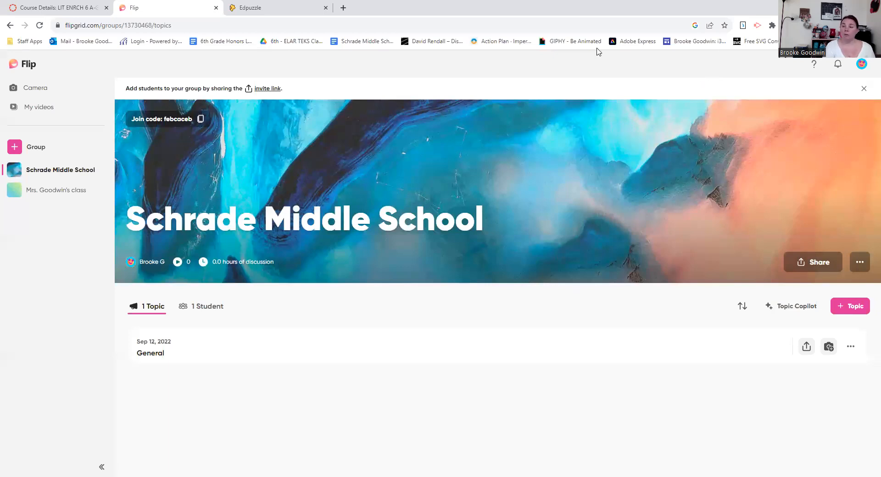
left_click(862, 63)
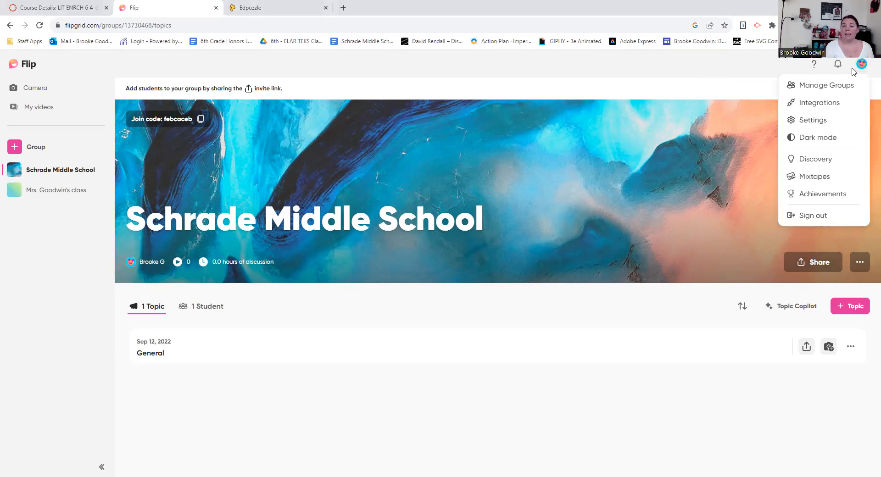
left_click(815, 106)
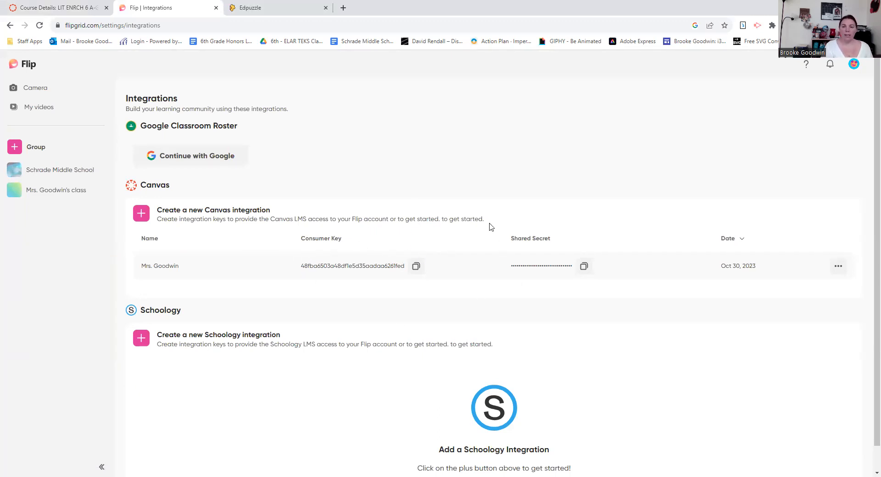
left_click(418, 269)
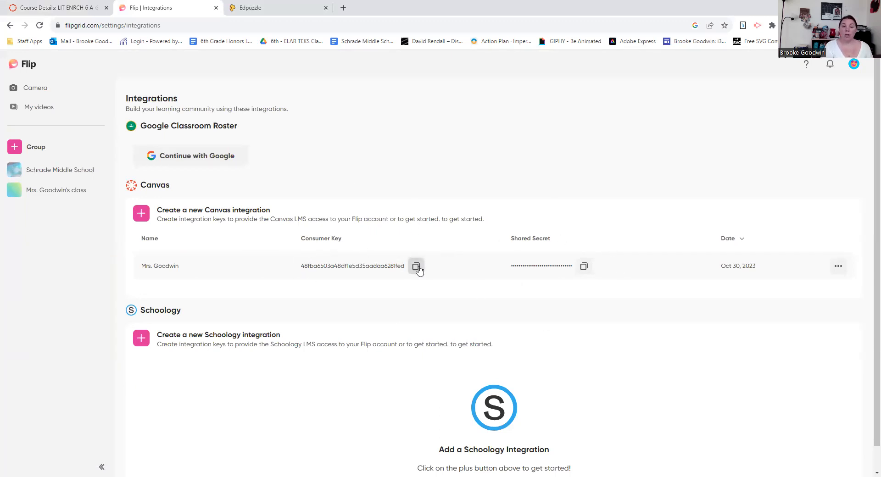
Return to Canvas and paste the consumer key into the Flip app's Consumer Key field.
left_click(69, 8)
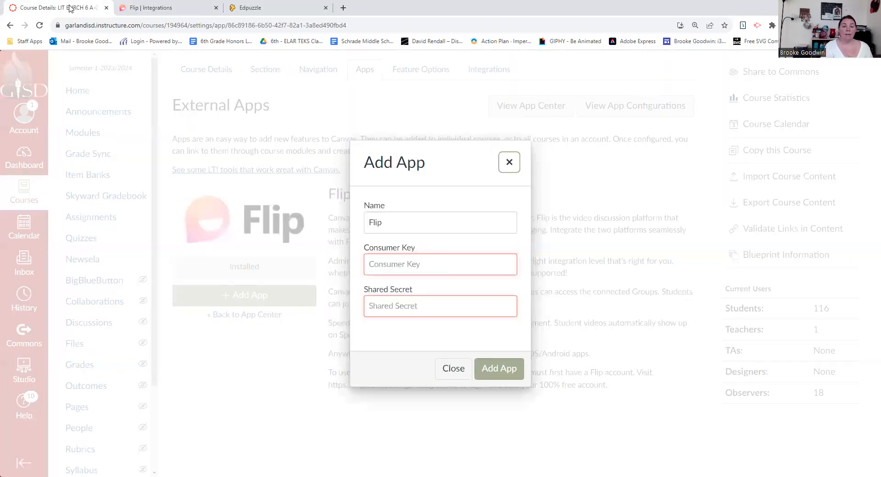
left_click(397, 264)
left_click(418, 291)
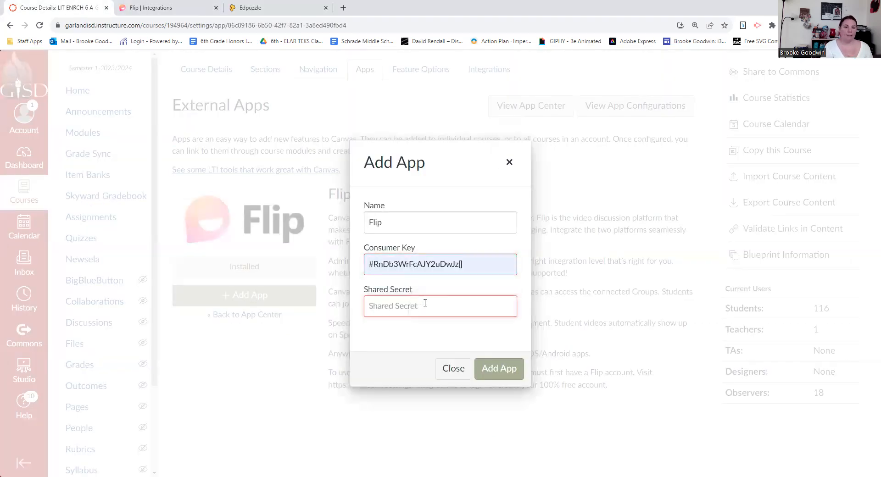
Fill in the Flip app's Shared Secret field with the suggested secret, and close the form without adding the app.
left_click(425, 305)
left_click(489, 345)
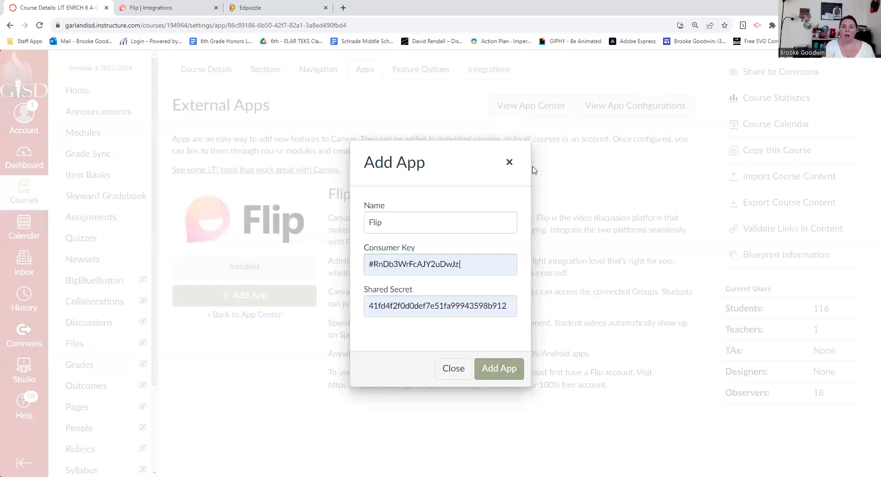
left_click(510, 164)
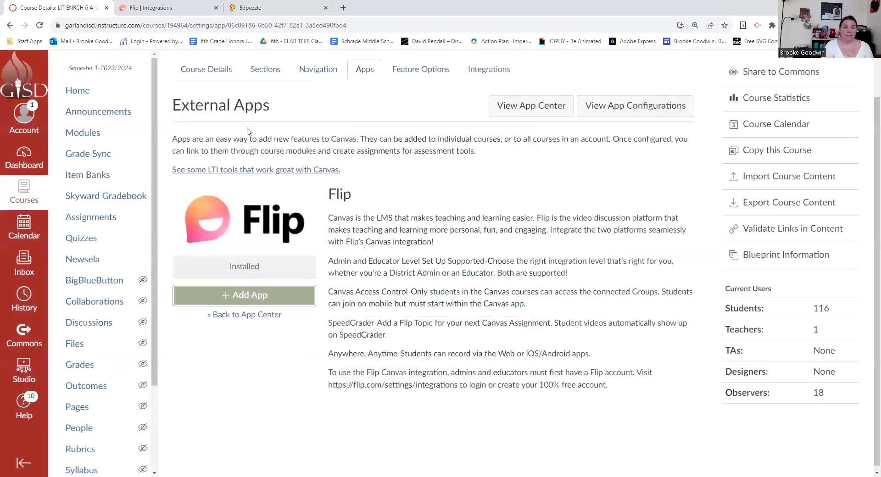
Return to the App Center, open the Edpuzzle app's details and start adding the app to the course.
left_click(234, 316)
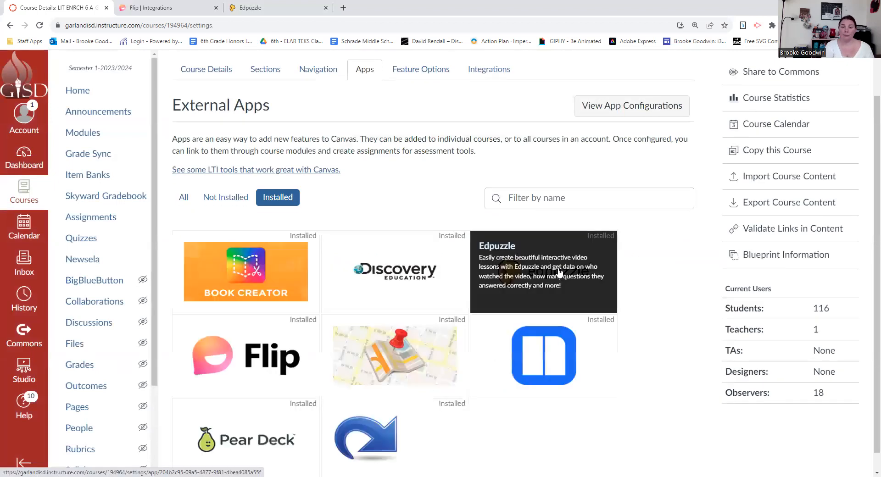
left_click(559, 273)
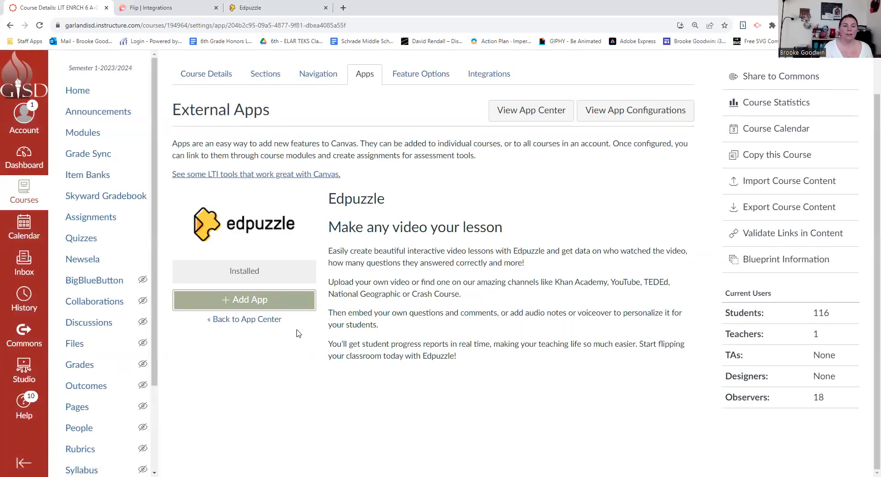
left_click(248, 300)
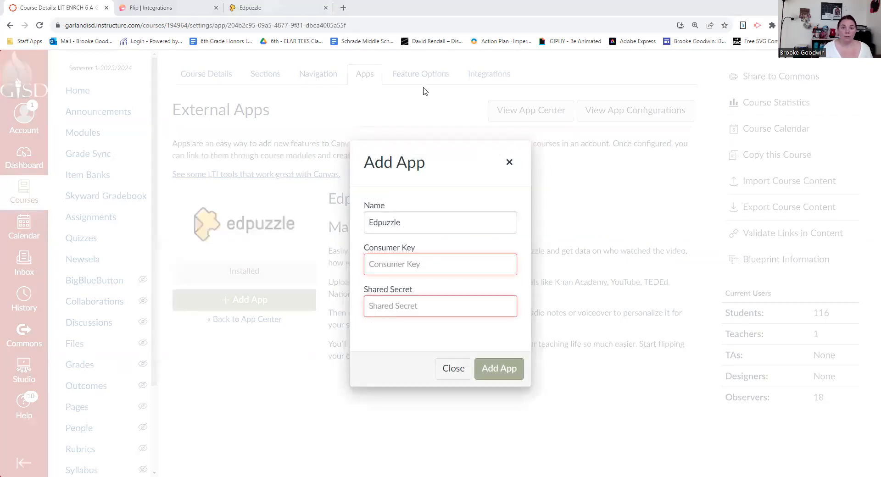
Switch to Edpuzzle, examine the connected accounts in the account profile, and return to Canvas to close the Edpuzzle app form.
left_click(266, 8)
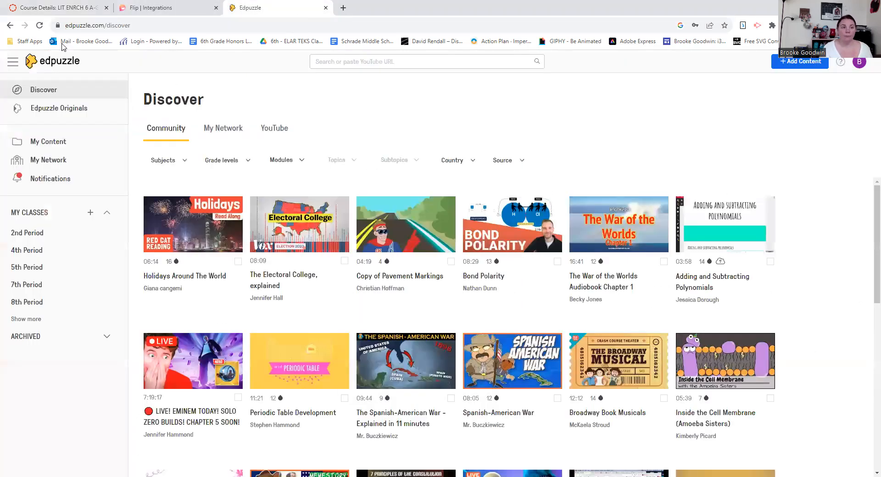
left_click(859, 62)
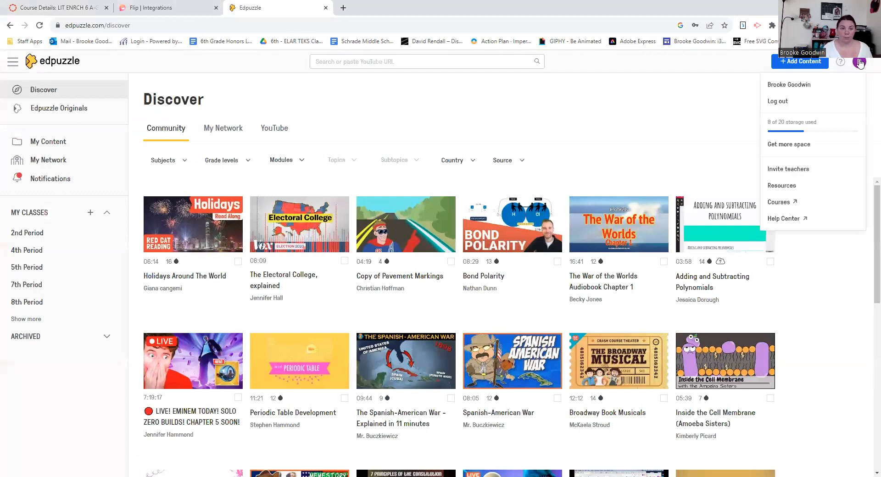
left_click(791, 85)
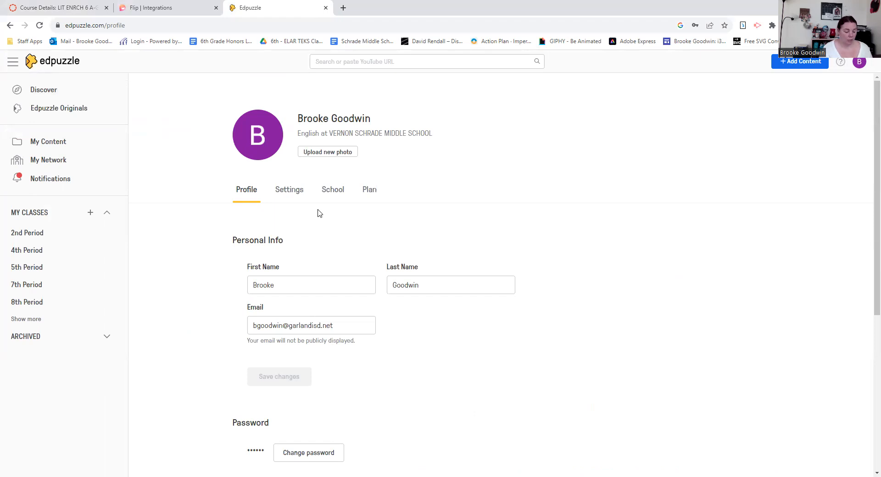
scroll(319, 213, "down", 4)
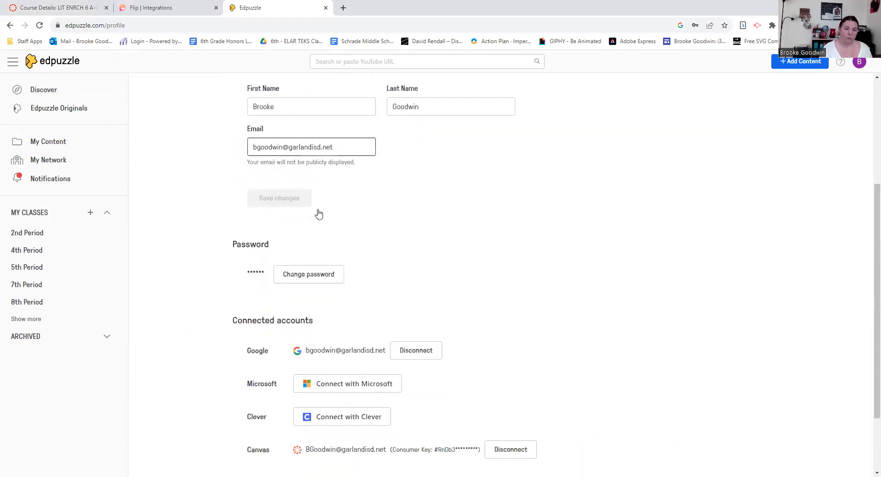
scroll(319, 213, "down", 2)
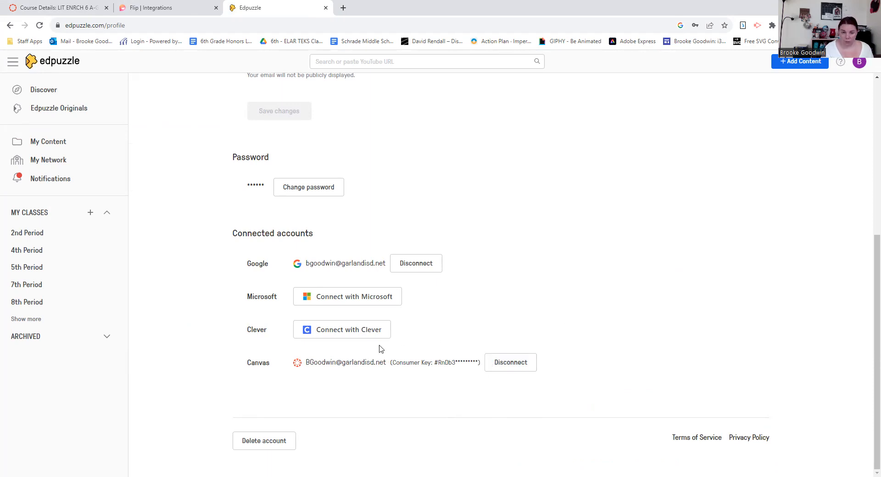
left_click(111, 6)
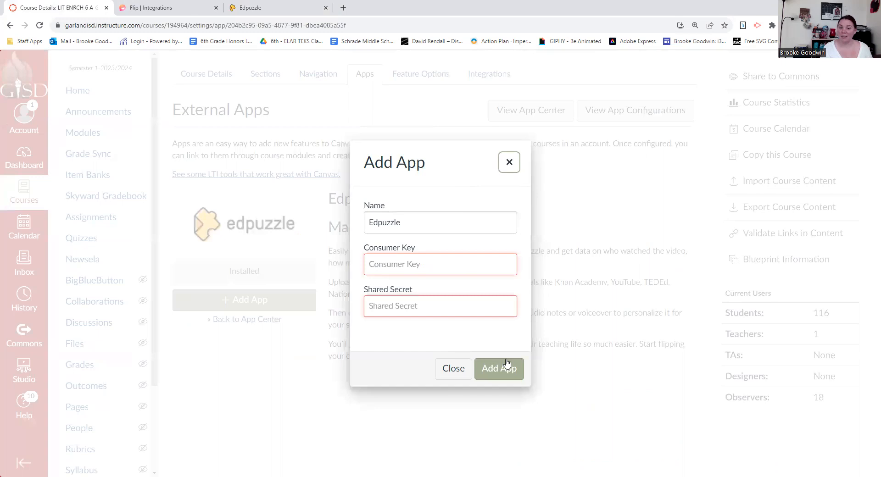
left_click(507, 162)
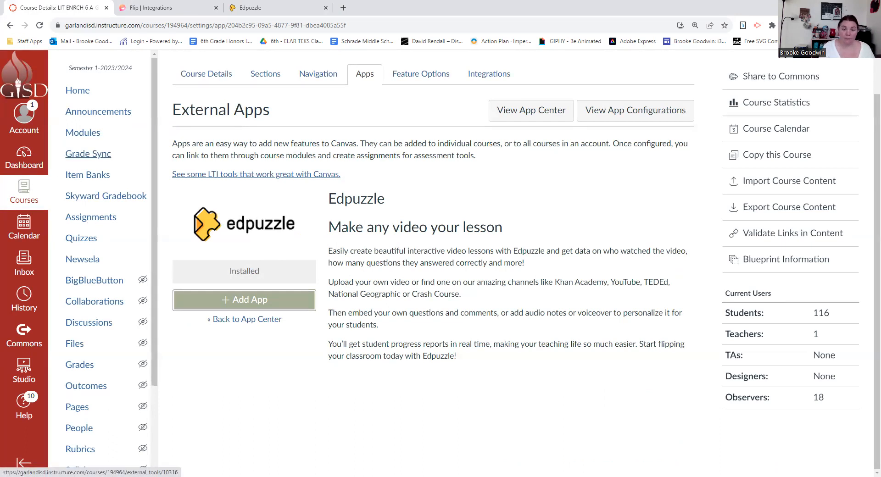
Create a new assignment in the course and choose Edpuzzle as its external tool.
left_click(91, 217)
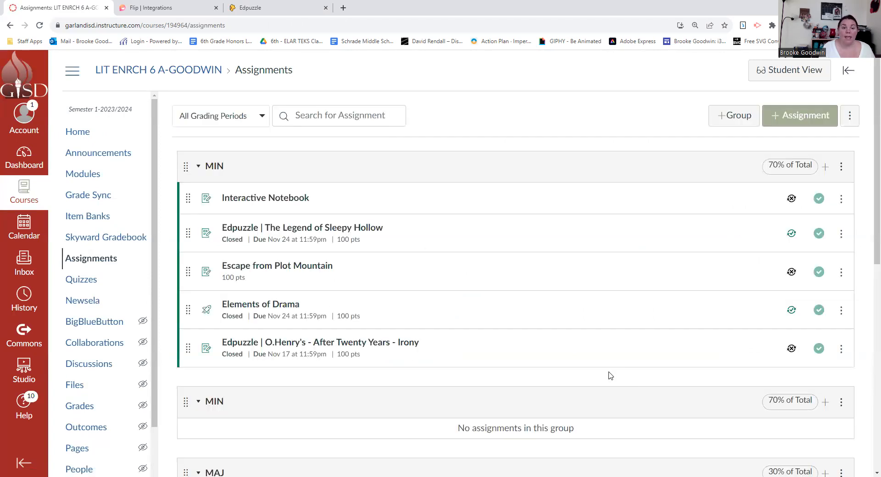
left_click(806, 116)
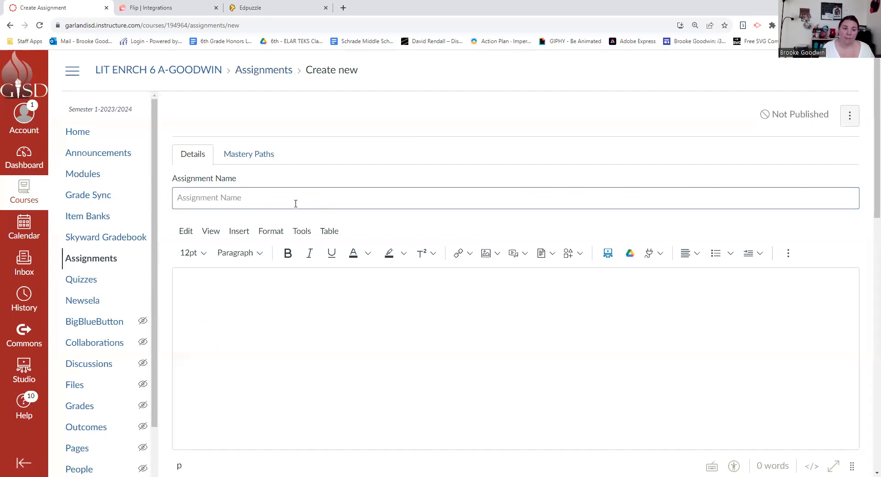
scroll(296, 204, "down", 4)
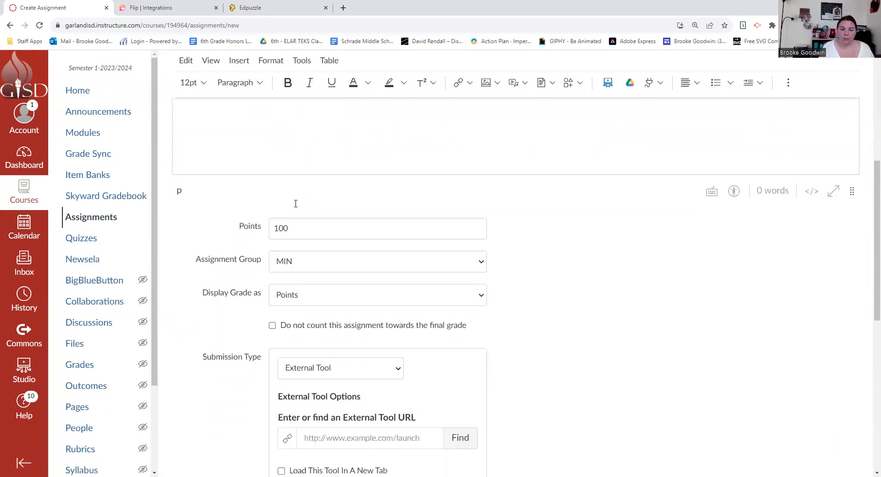
scroll(295, 204, "down", 1)
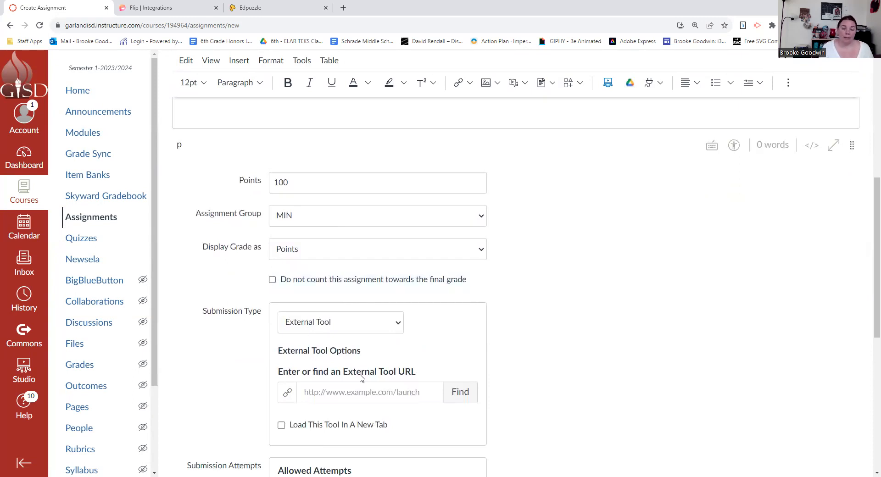
left_click(466, 394)
scroll(374, 290, "down", 1)
scroll(374, 290, "down", 3)
left_click(363, 256)
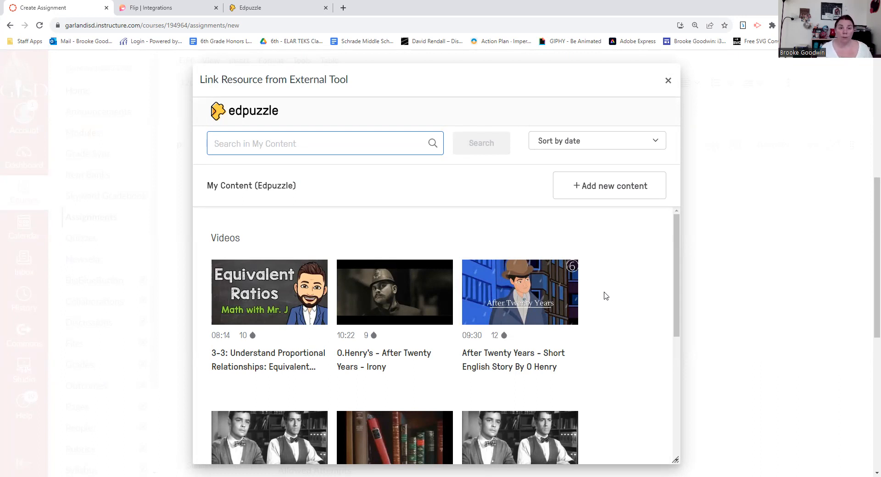
Choose the first video titled The Gift of the Magi from the Edpuzzle content and continue to its assignment options.
scroll(617, 332, "down", 2)
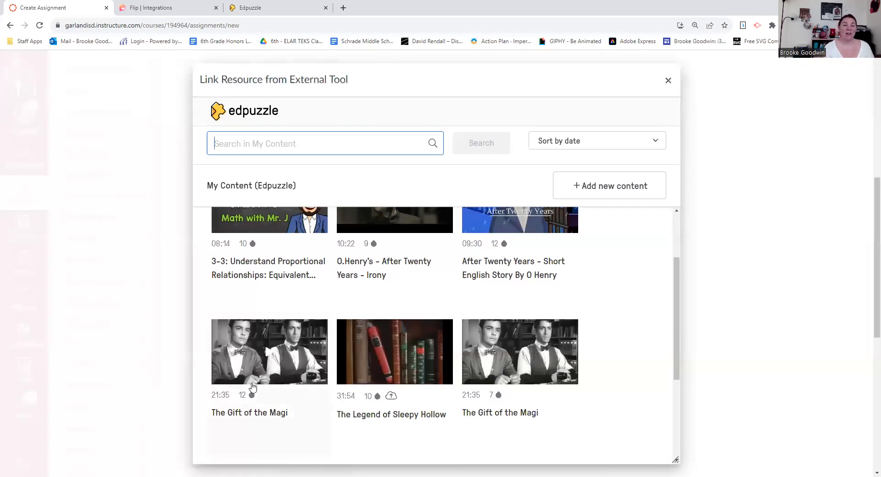
left_click(252, 359)
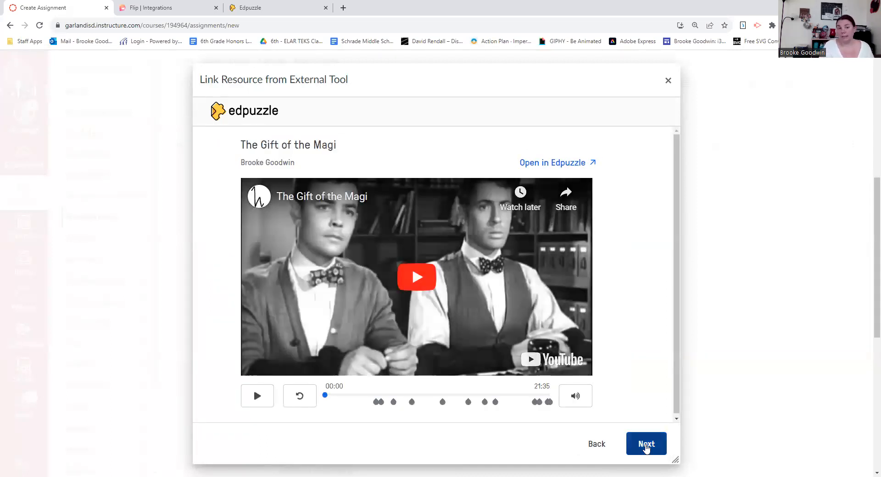
left_click(646, 446)
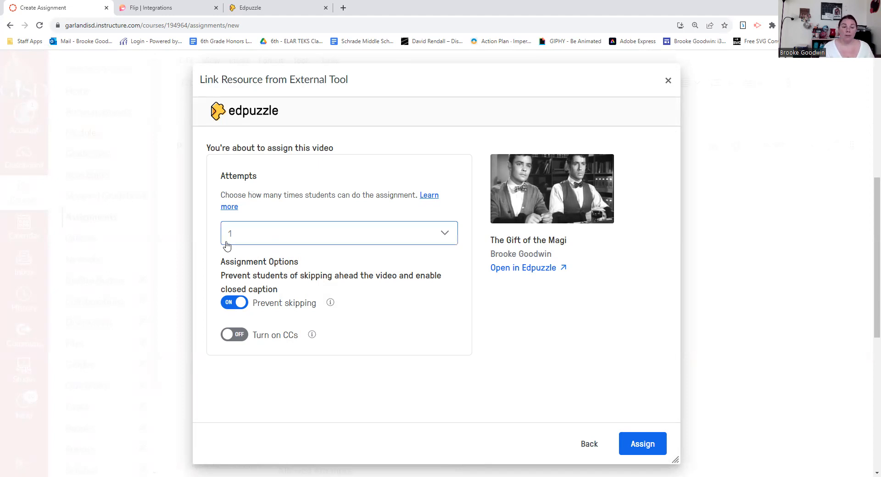
Set the video's attempts to Unlimited, switch off Prevent skipping and switch on closed captions.
left_click(257, 241)
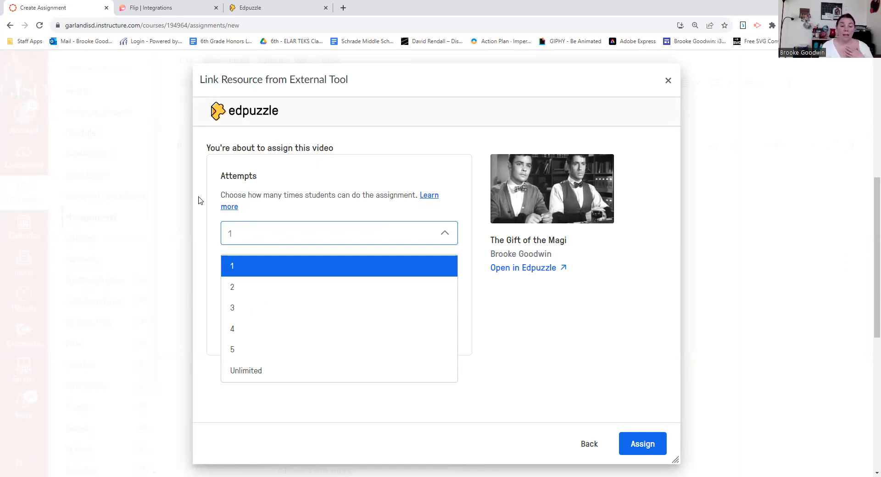
left_click(245, 376)
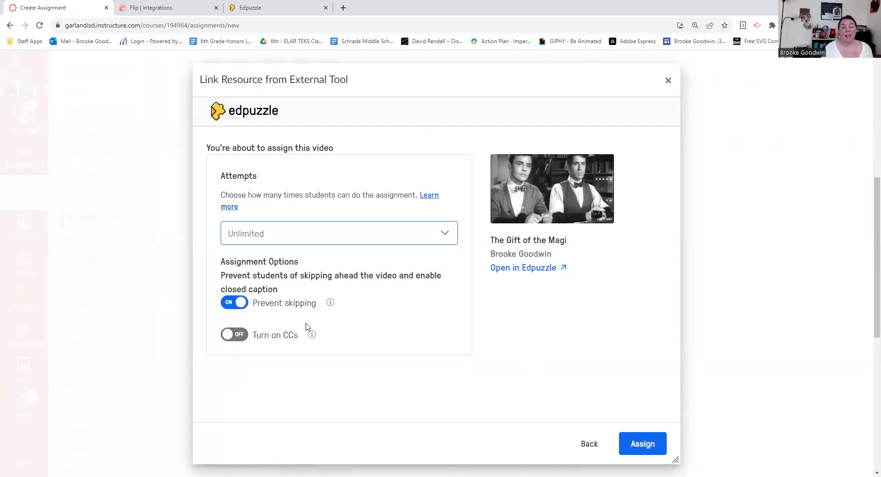
left_click(238, 307)
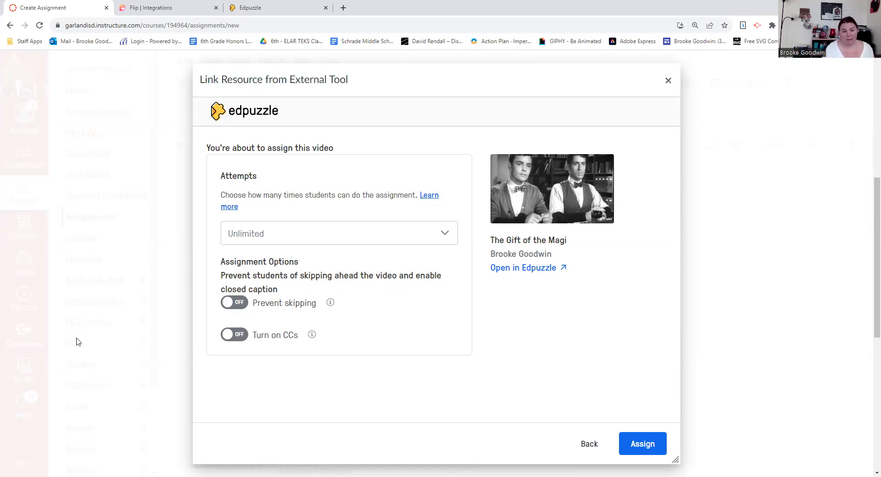
left_click(238, 335)
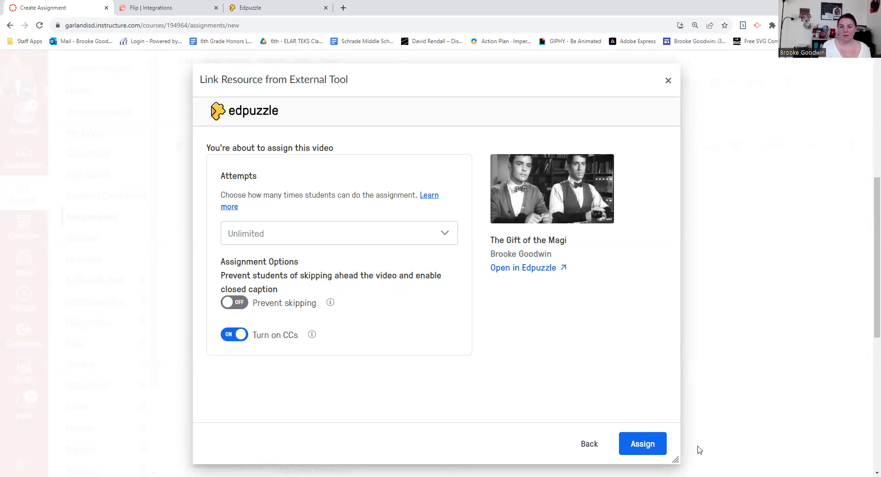
Assign the Edpuzzle video and confirm Edpuzzle as the assignment's external tool.
left_click(652, 442)
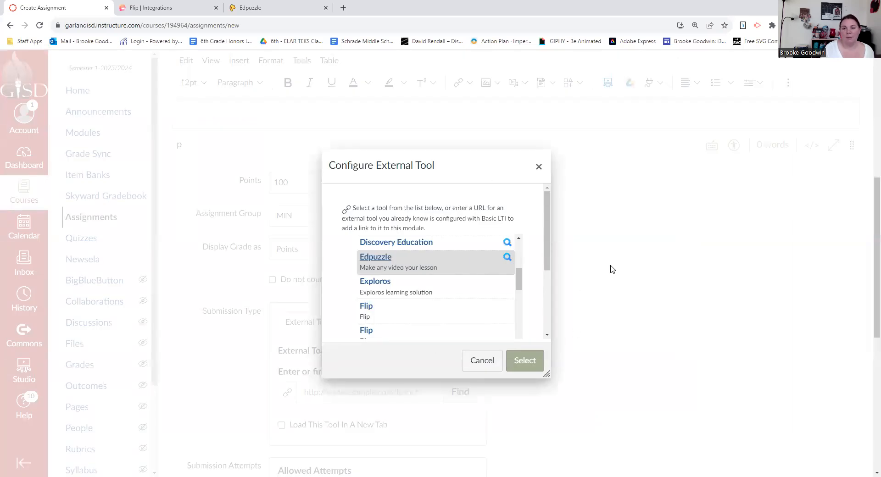
left_click(527, 364)
scroll(461, 305, "up", 1)
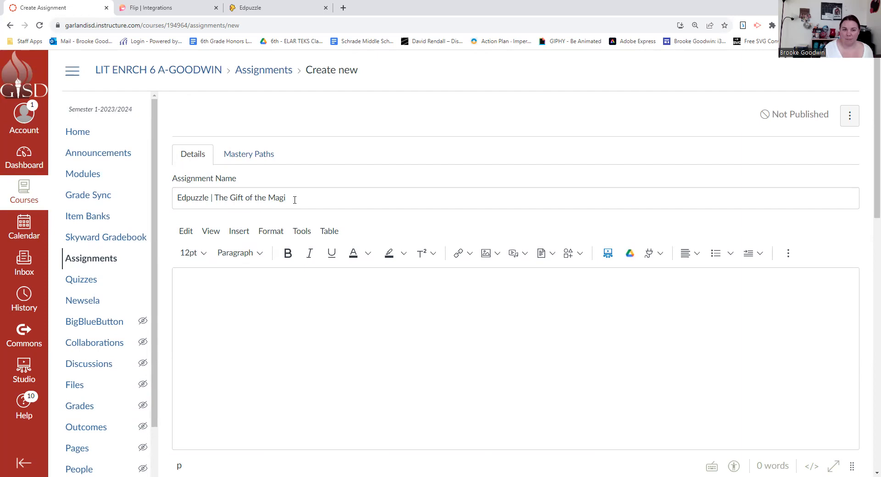
Check the assignment's points and look through the available assignment groups without changing them.
scroll(295, 200, "down", 4)
scroll(294, 199, "down", 1)
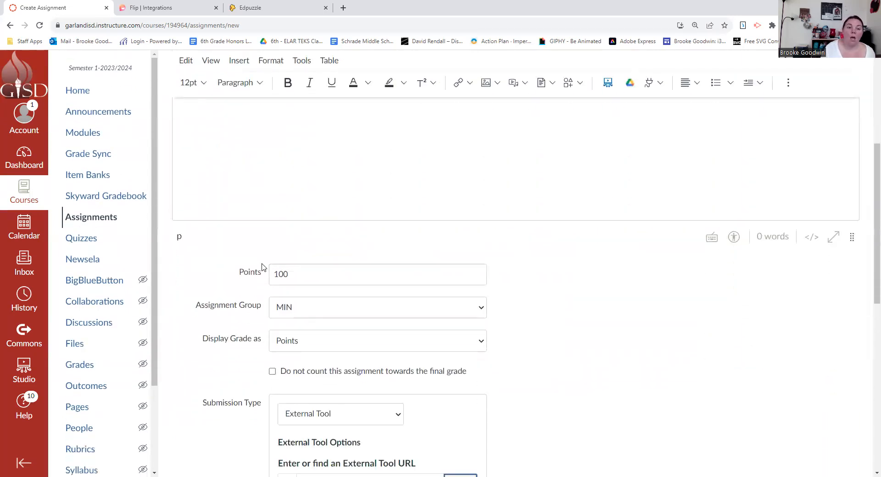
left_click(285, 275)
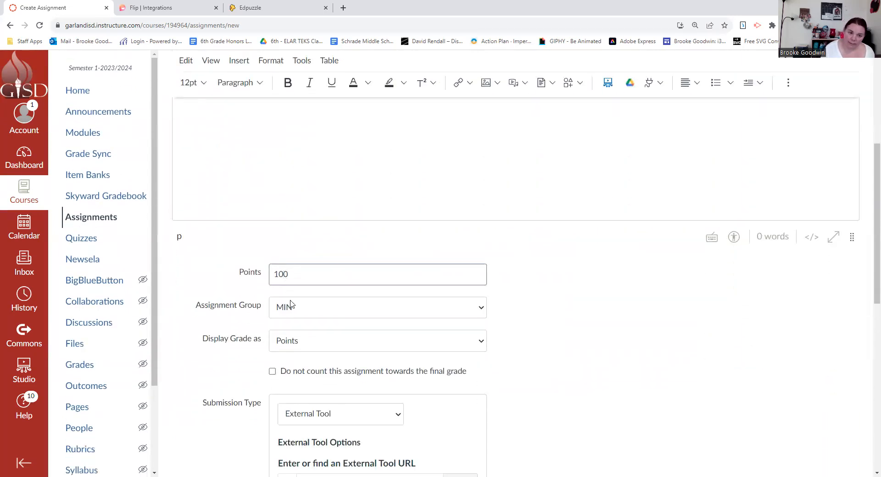
left_click(295, 316)
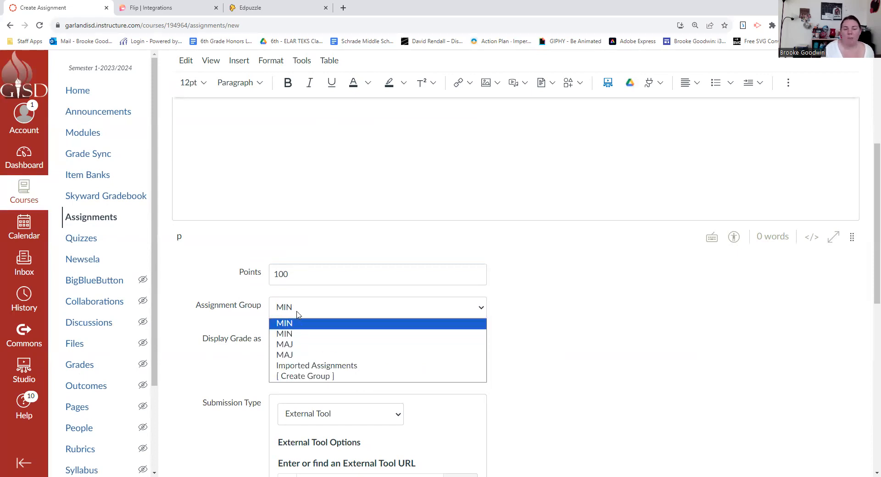
left_click(520, 334)
Include the assignment's grades when syncing to Skyward.
scroll(531, 326, "down", 1)
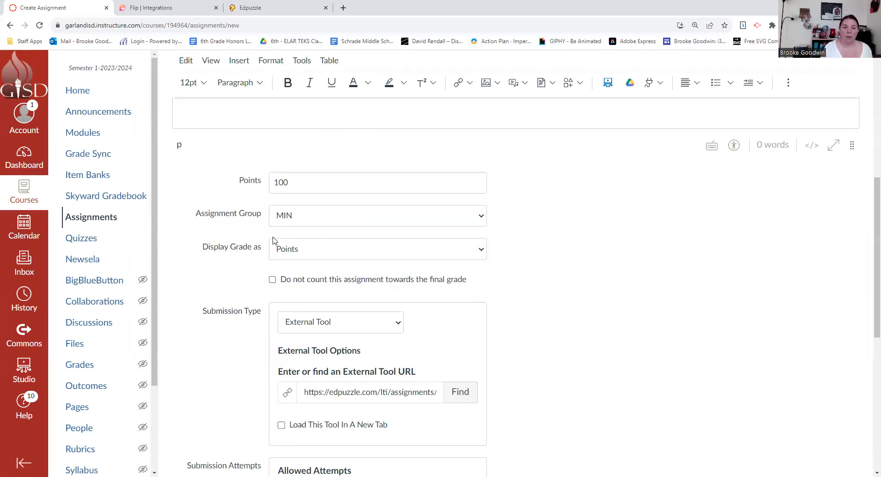
scroll(491, 302, "down", 4)
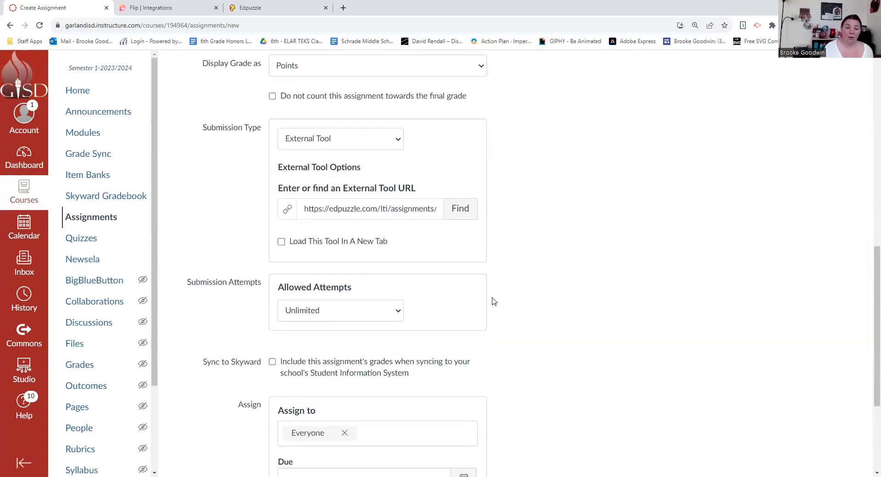
left_click(273, 364)
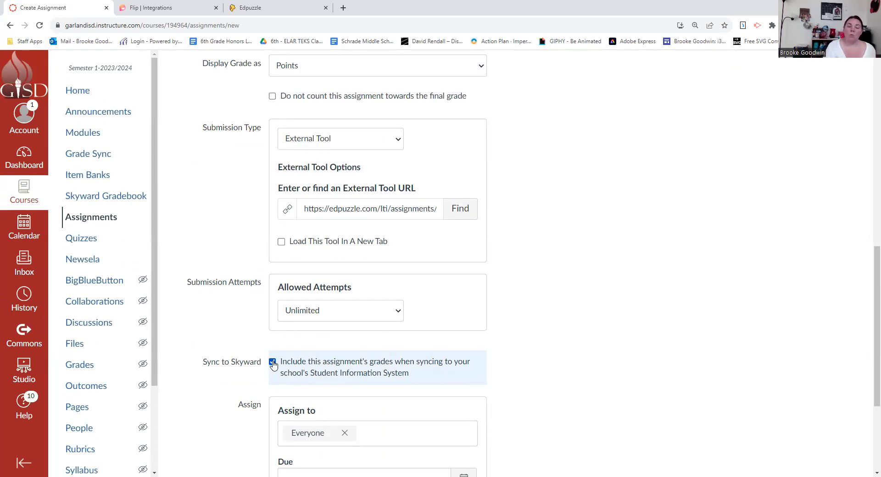
Try the Limited option for the assignment's allowed attempts, and set it back to Unlimited.
left_click(289, 312)
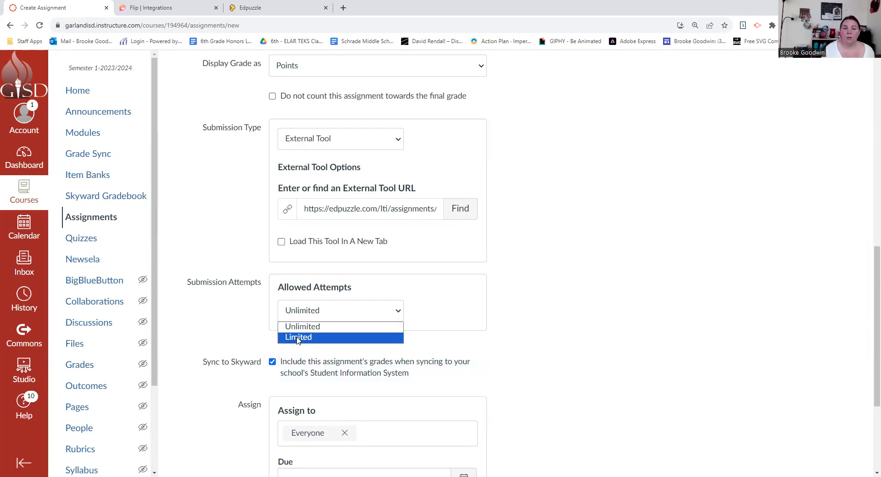
left_click(298, 339)
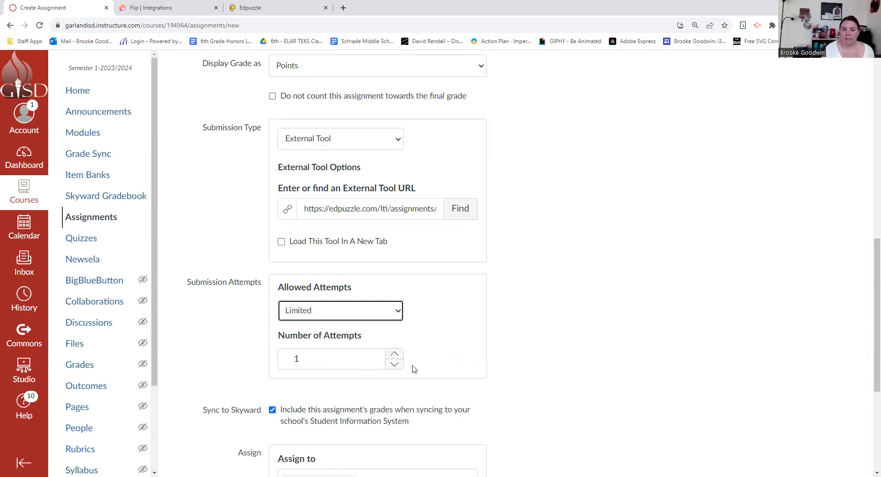
left_click(328, 314)
left_click(303, 326)
scroll(574, 334, "down", 3)
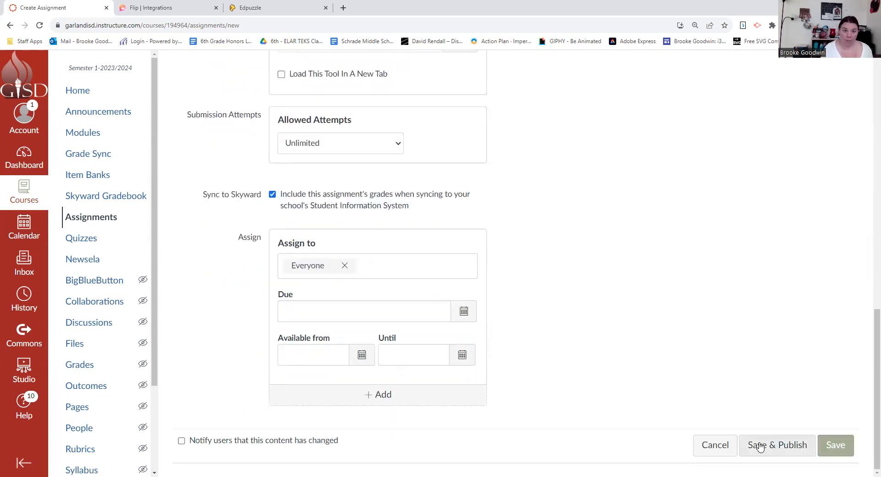
Save the Edpuzzle assignment without publishing it and look over its saved page and student list.
left_click(835, 448)
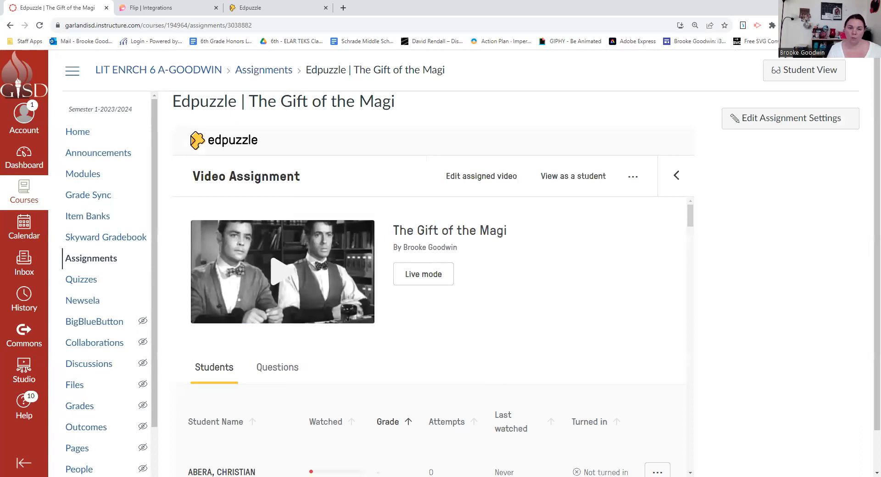
scroll(260, 370, "down", 1)
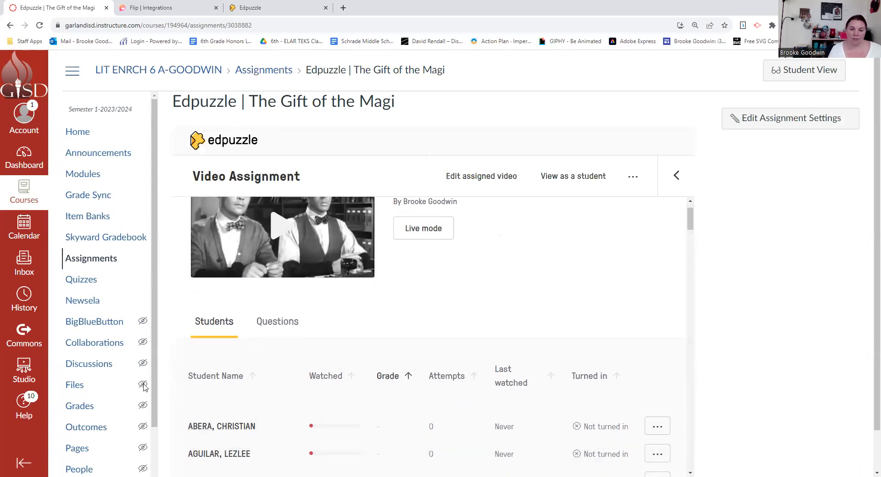
scroll(477, 320, "up", 1)
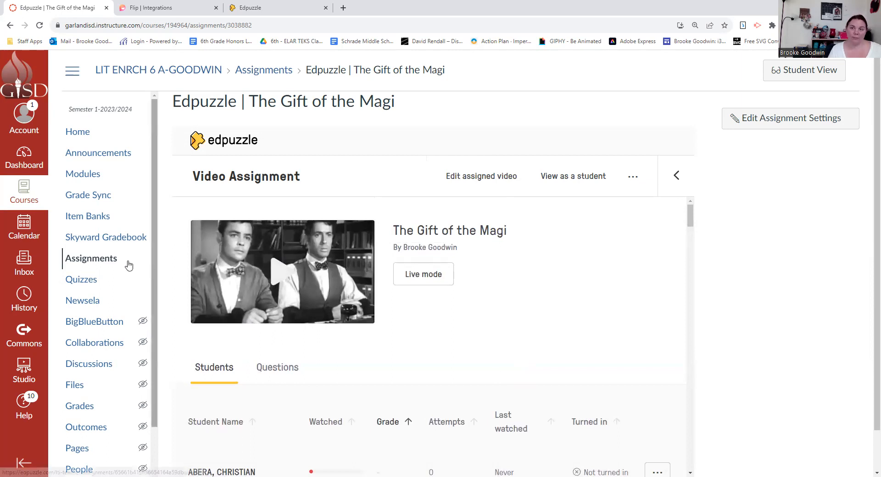
Open the course's assignment list and look through its assignment groups.
left_click(111, 263)
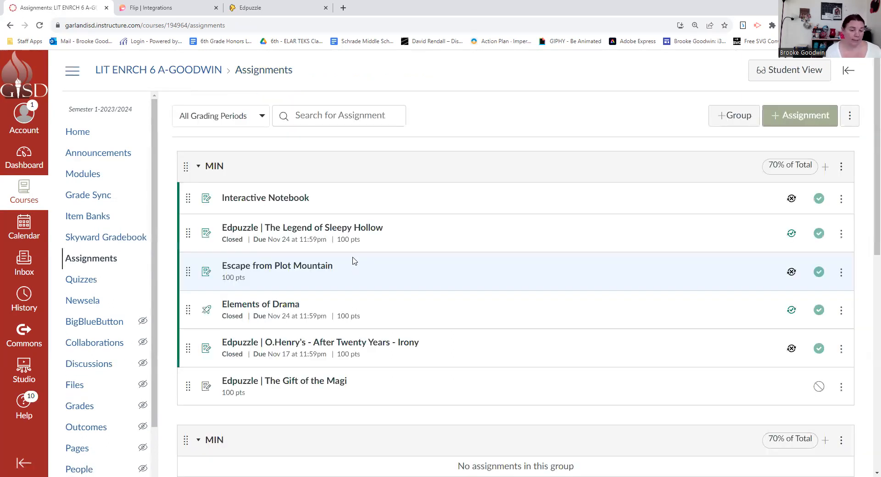
scroll(836, 338, "down", 6)
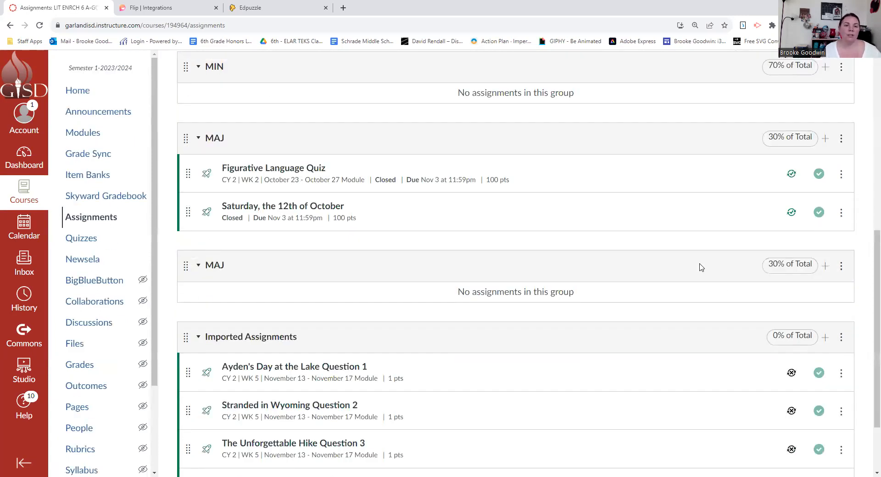
scroll(688, 251, "up", 8)
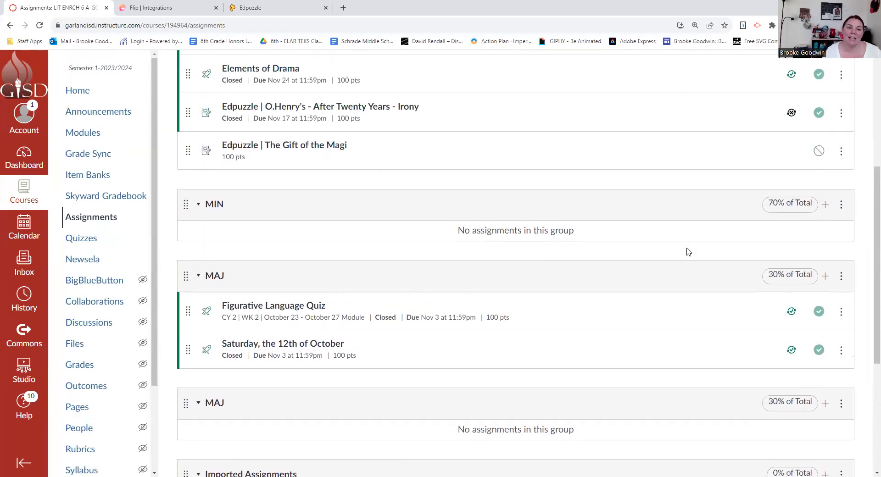
scroll(688, 251, "up", 1)
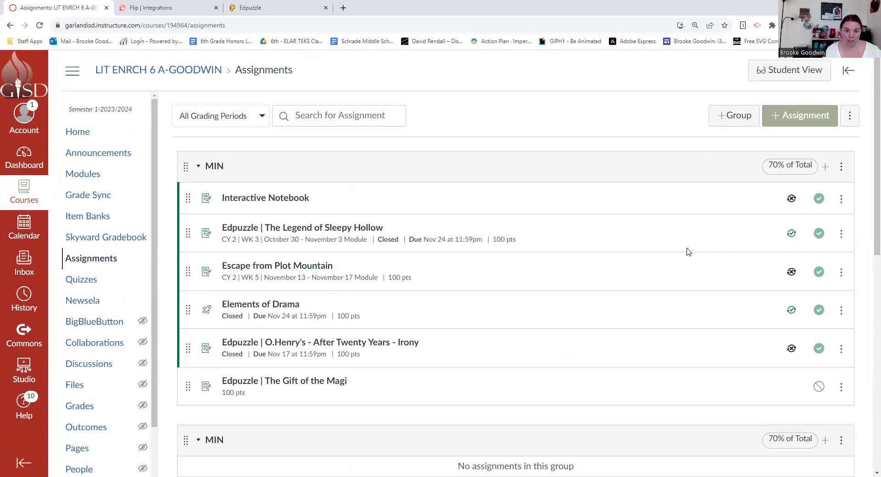
Copy the Edpuzzle | The Gift of the Magi assignment to the start of the CY 2 | WK 7 | December 4 - December 8 module in LIT ENRCH 6 A.
left_click(840, 388)
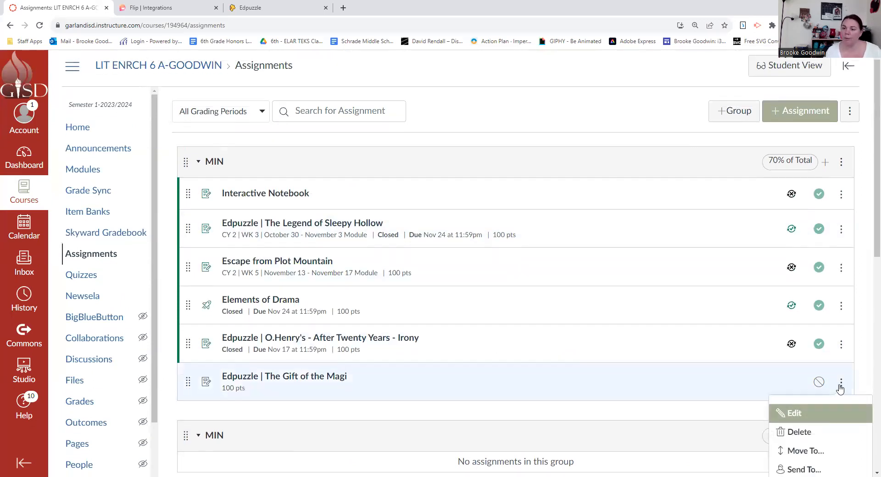
scroll(840, 389, "down", 2)
left_click(832, 401)
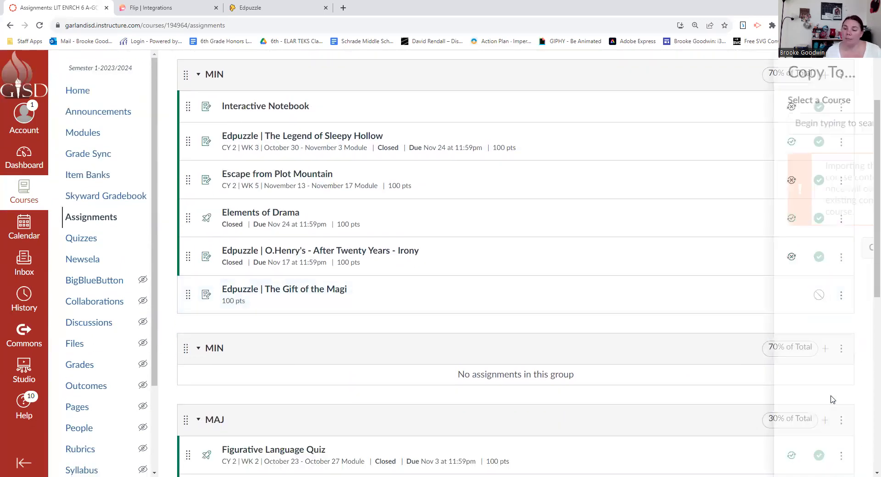
left_click(758, 132)
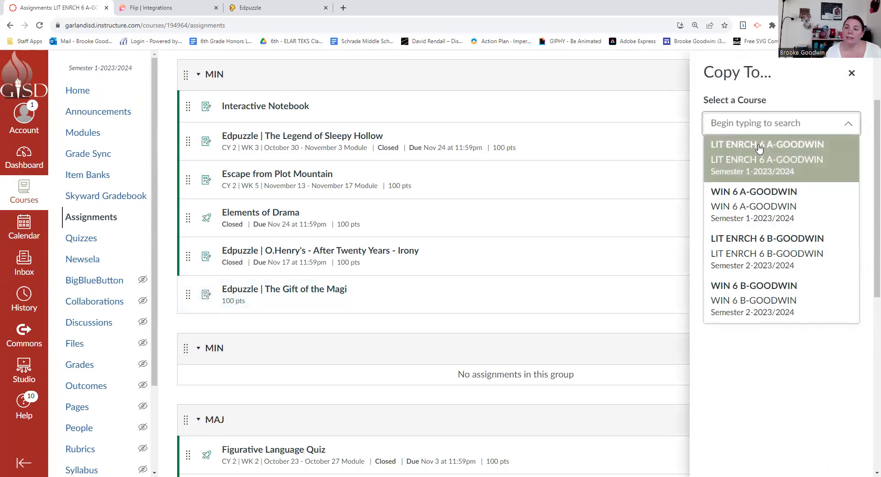
left_click(759, 148)
left_click(739, 169)
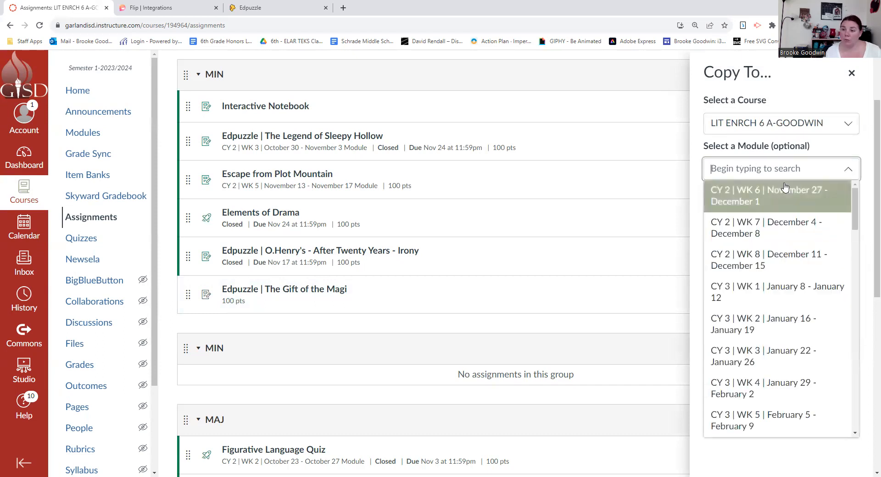
left_click(760, 231)
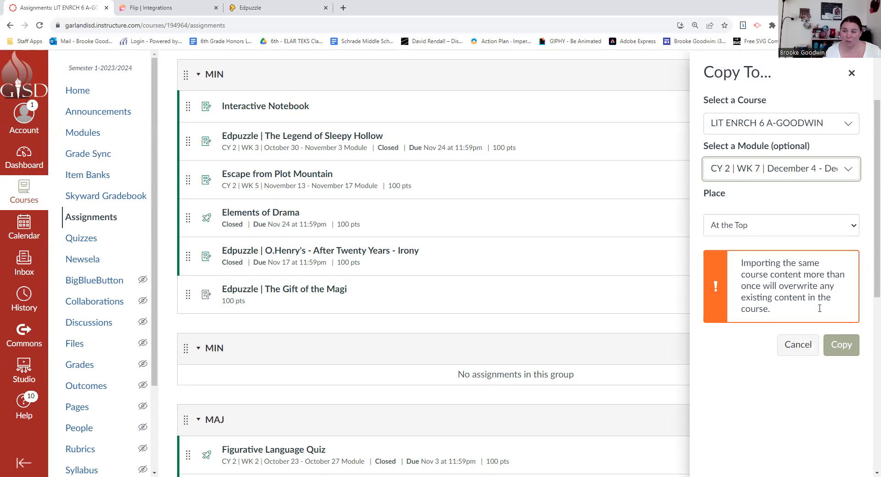
left_click(840, 345)
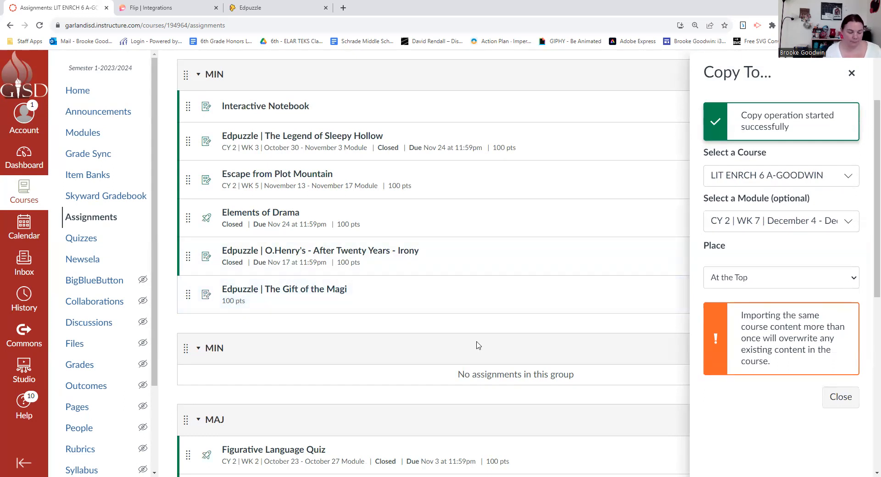
Open the course gradebook and sync the grades of all listed assignments across all sections, closing the sync dialog once it is scheduled.
scroll(72, 312, "down", 2)
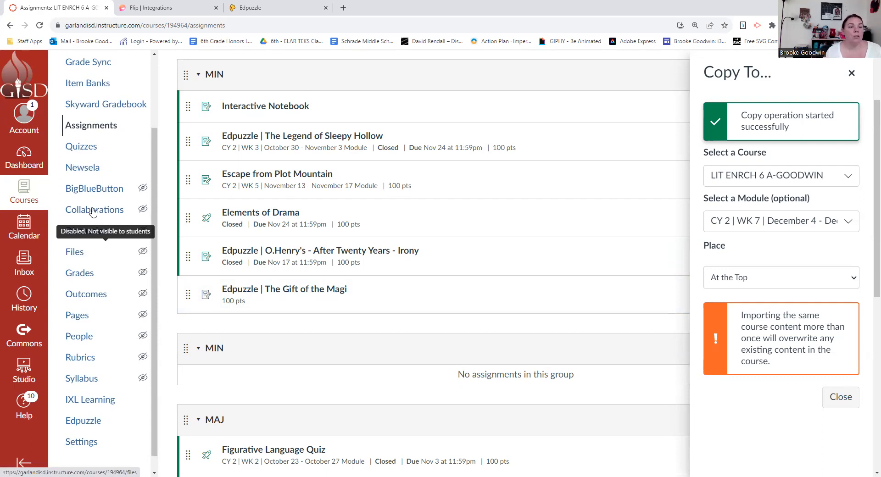
left_click(86, 275)
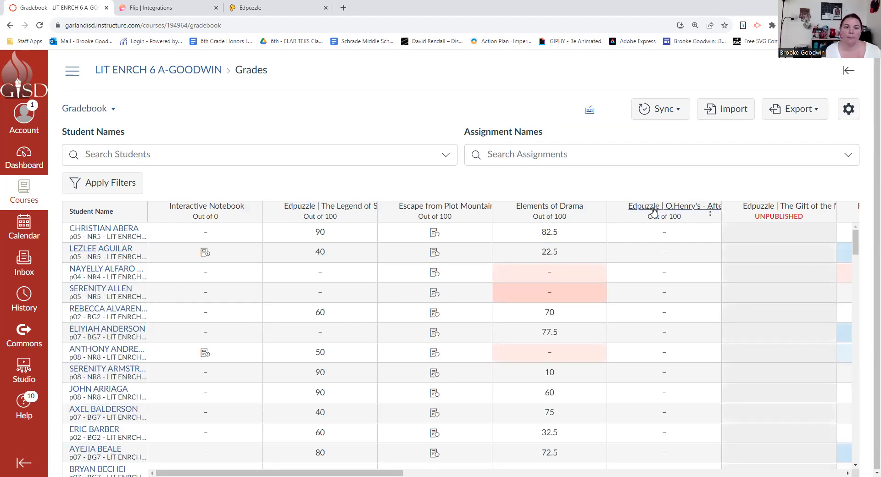
left_click(664, 115)
left_click(654, 139)
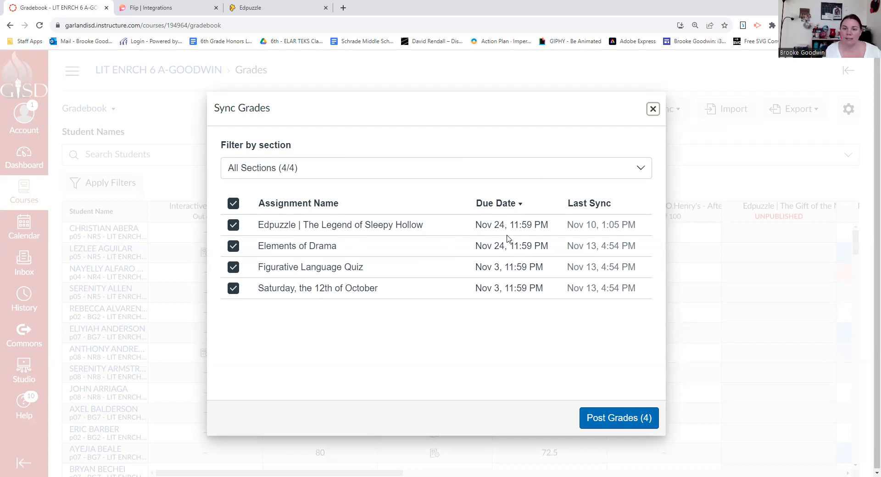
left_click(595, 418)
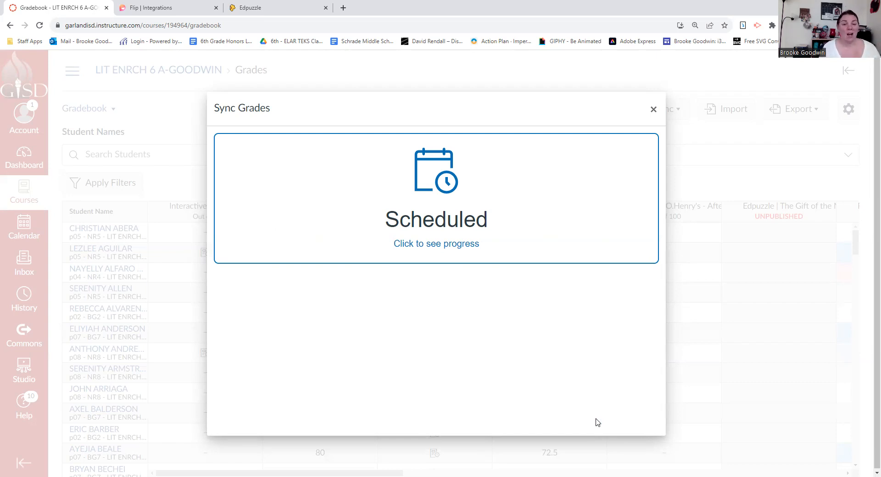
left_click(653, 108)
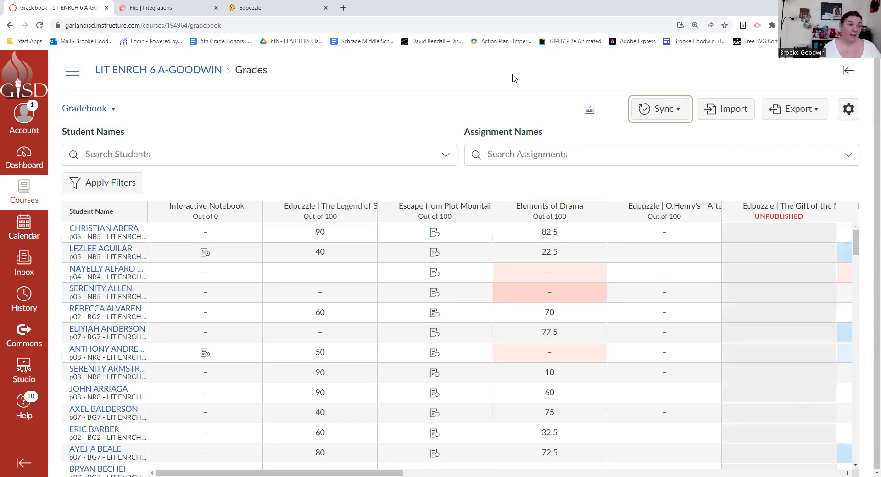
left_click(520, 107)
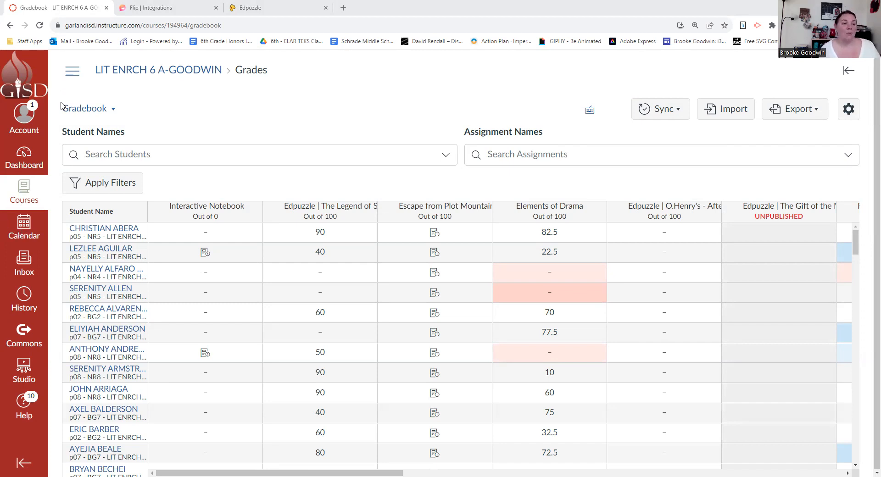
Return to the LIT ENRCH 6 A course and open its modules page.
left_click(22, 187)
left_click(106, 168)
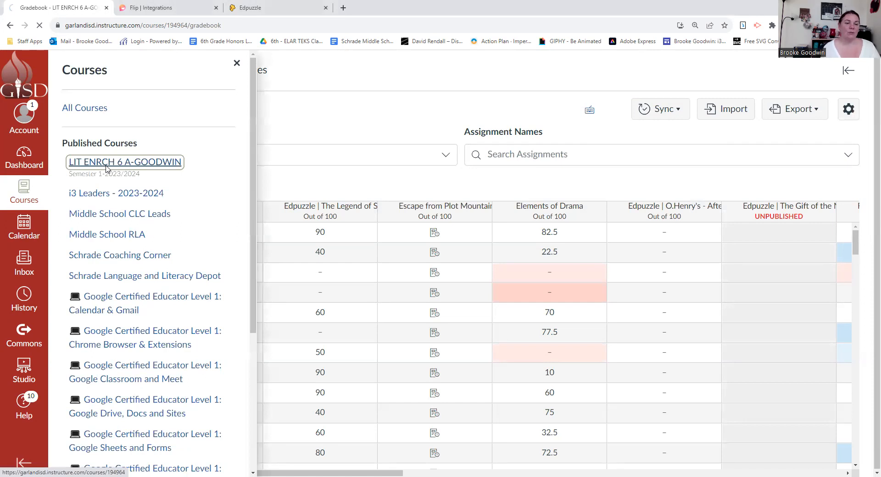
left_click(98, 175)
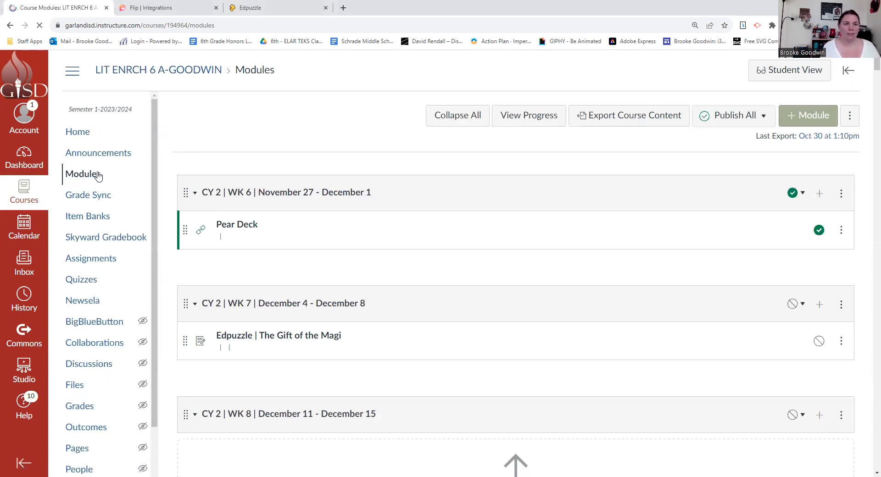
Change the page address to end in "moduless", load it, and start the hidden game on the Page Not Found screen.
left_click(270, 21)
left_click(270, 21)
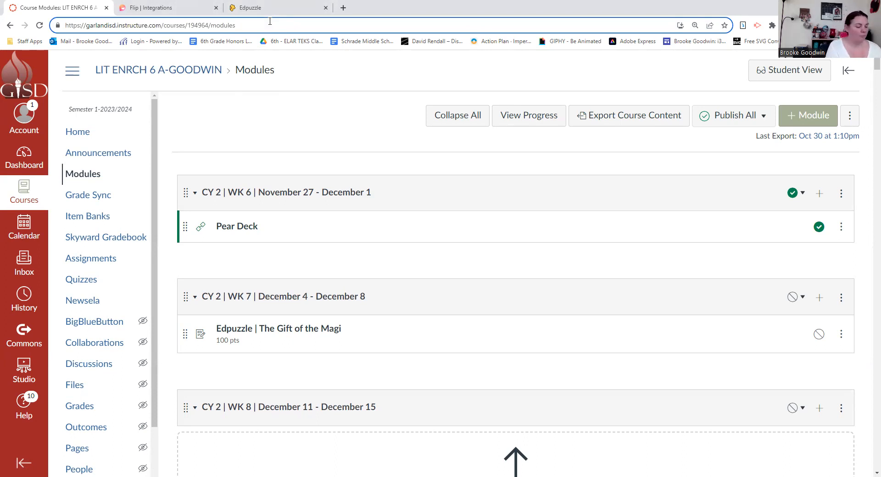
type("s")
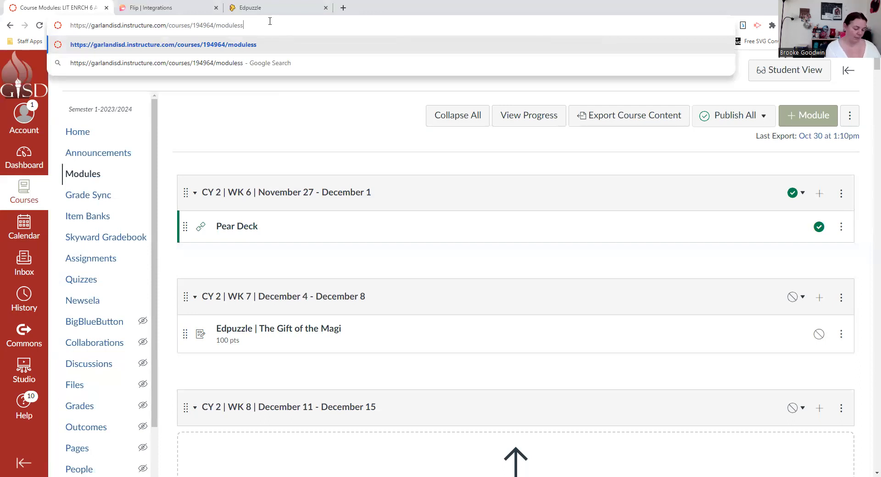
key("Return")
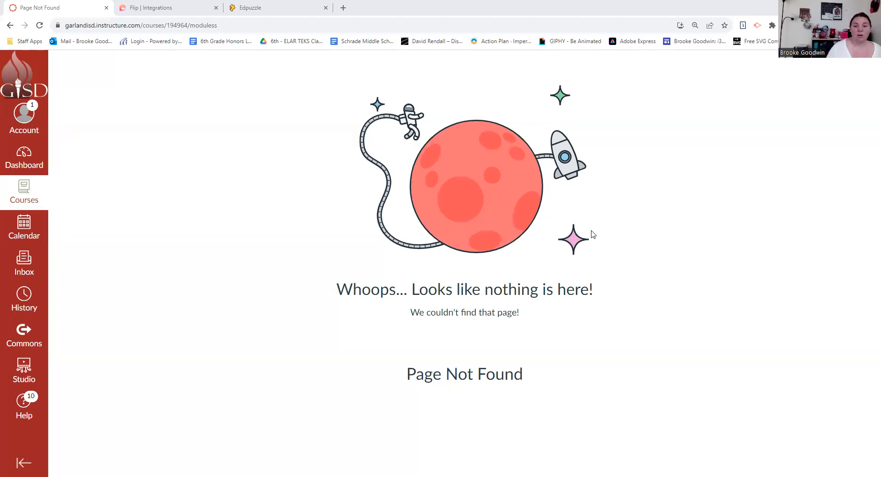
left_click(815, 295)
key("space")
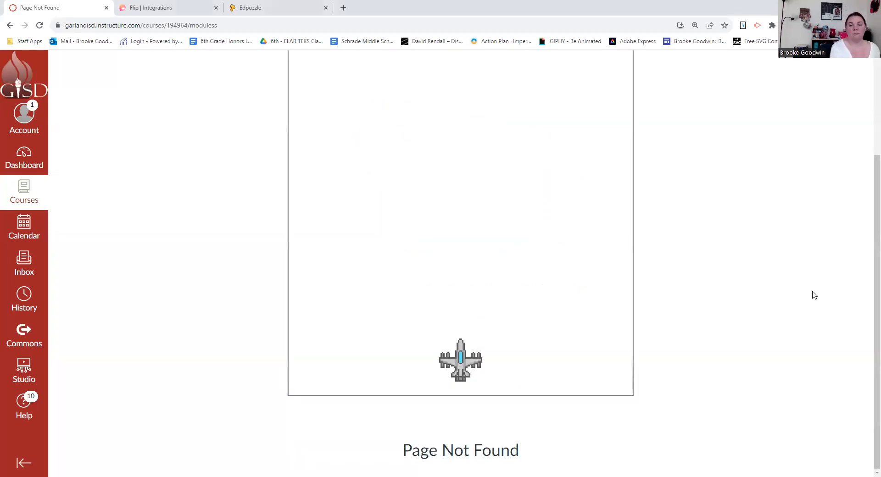
Play the hidden game, moving the jet sideways and shooting syringes at the falling viruses.
scroll(534, 313, "up", 1)
scroll(535, 313, "up", 1)
key("Left")
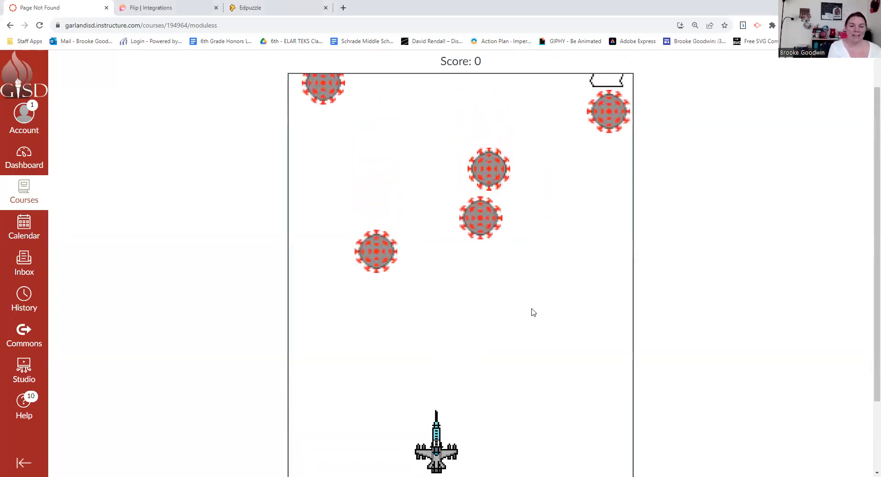
key("space")
key("Right")
key("space")
key("space")
key("Left")
key("Left")
key("space")
key("space")
key("Left")
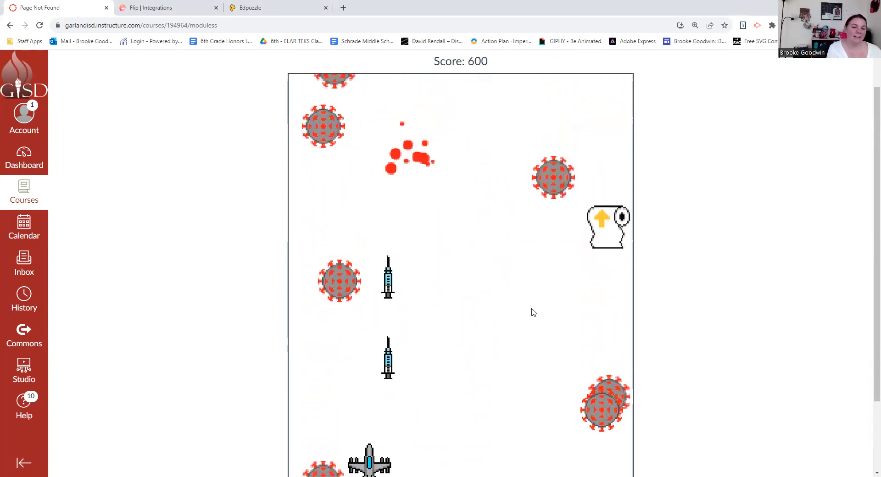
key("space")
key("Left")
key("Left")
key("space")
key("space")
key("Left")
key("space")
key("space")
key("Left")
key("space")
key("Left")
key("space")
key("Right")
key("Right")
key("space")
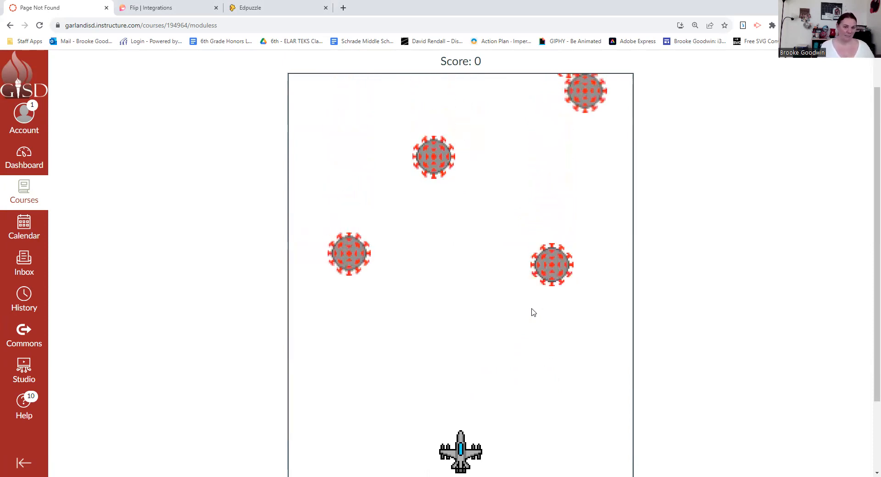
scroll(232, 173, "up", 1)
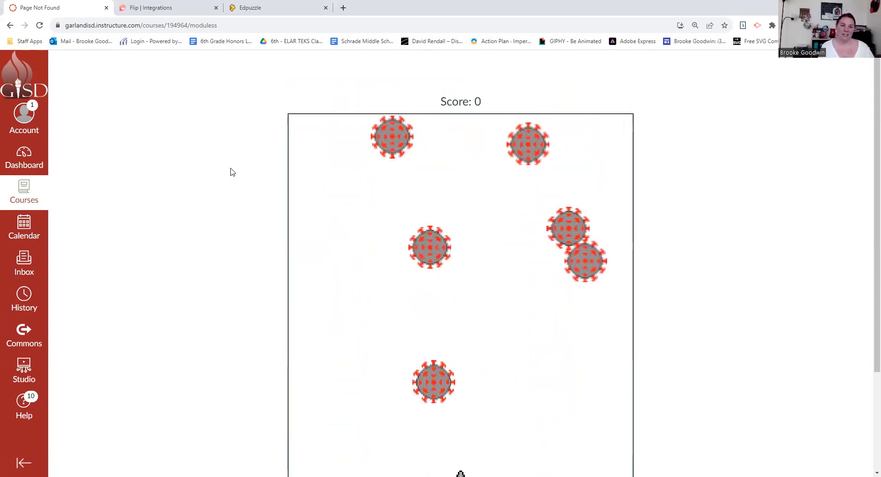
Extend the page address to end in "modulessd", load it, and start the hidden game again.
left_click(249, 27)
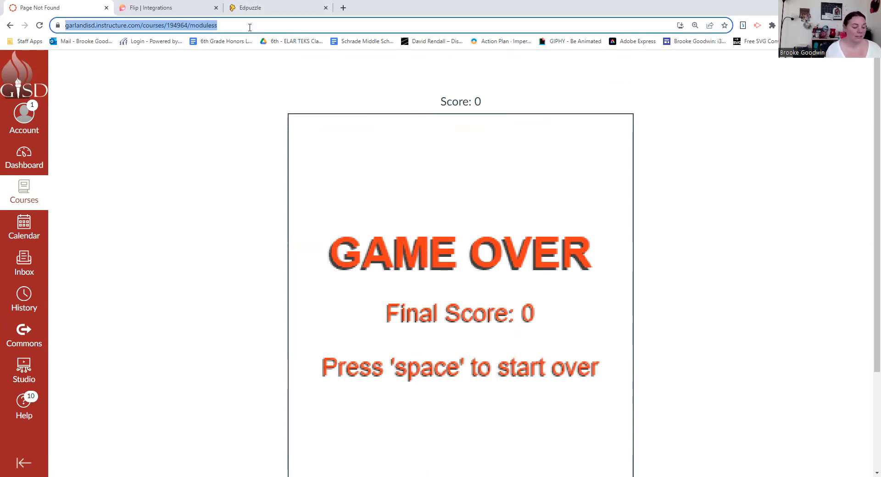
left_click(250, 27)
type("d")
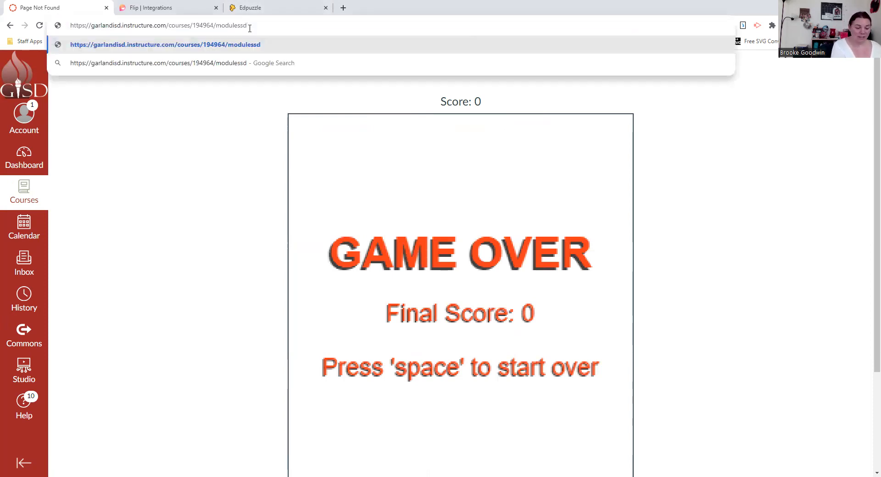
key("Return")
key("space")
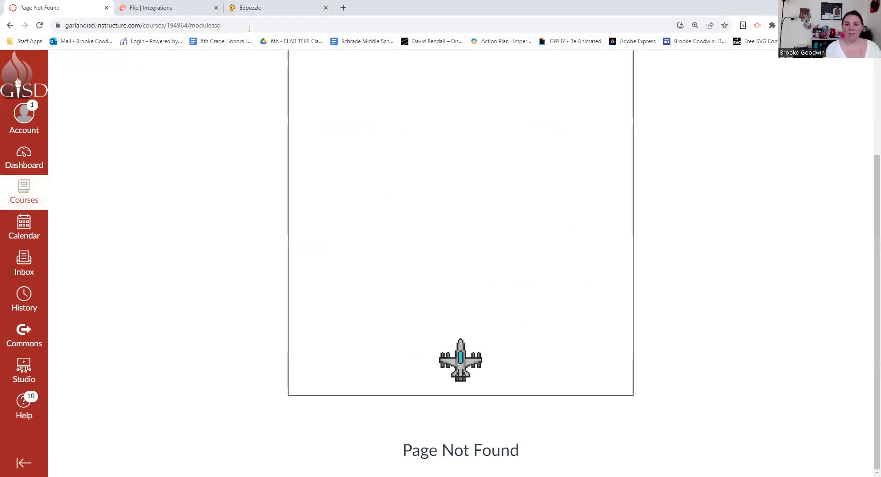
Extend the page address to end in "modulessdh", load it, and launch the game from the Page Not Found screen.
left_click(347, 20)
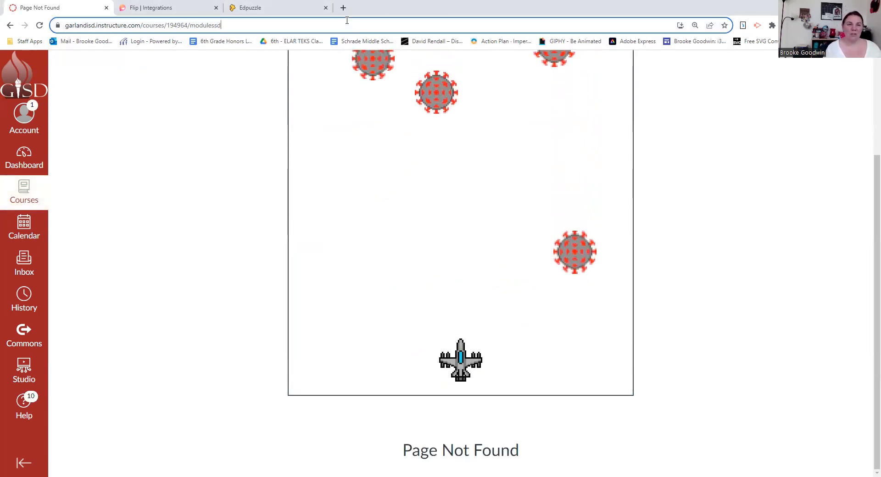
left_click(346, 21)
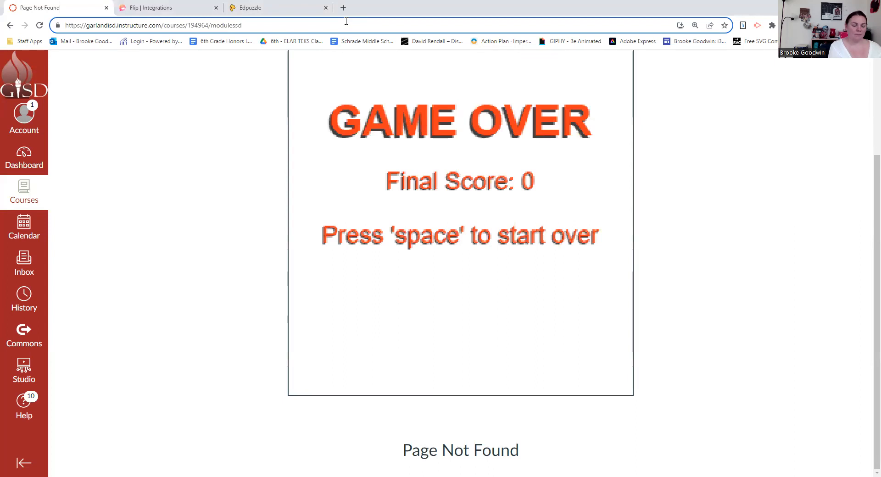
type("h")
key("Return")
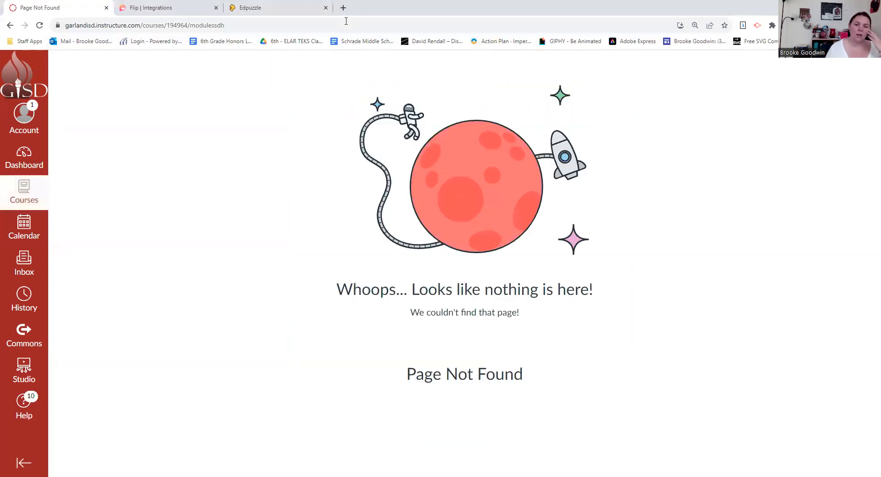
key("space")
Play another round of the hidden game, steering the jet and shooting at the viruses until the round ends.
scroll(465, 316, "up", 2)
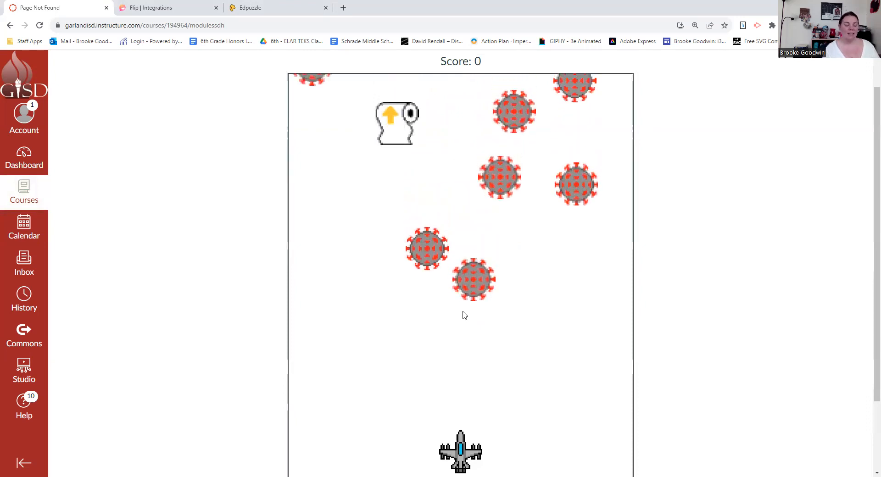
key("Left")
key("space")
key("space")
key("space")
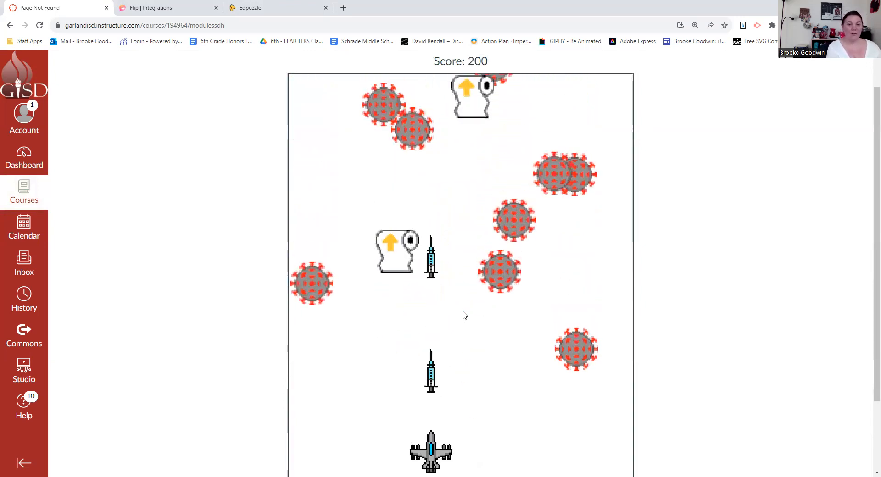
key("Left")
key("space")
key("space")
key("space")
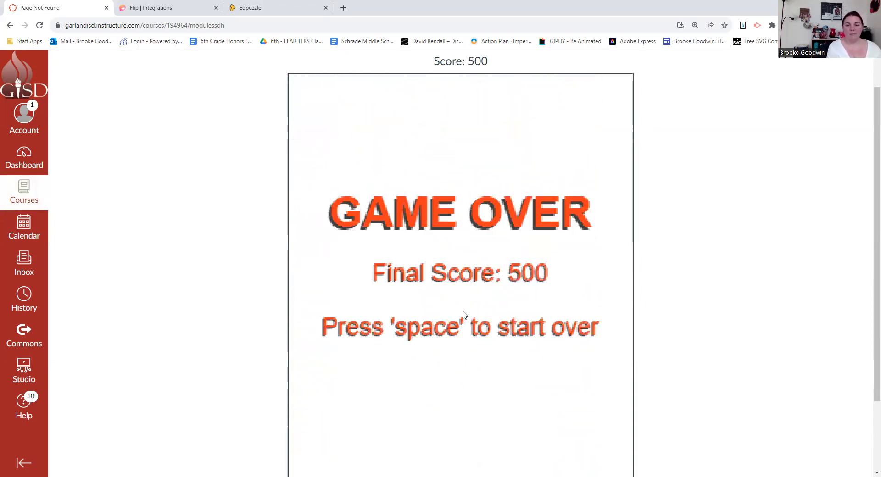